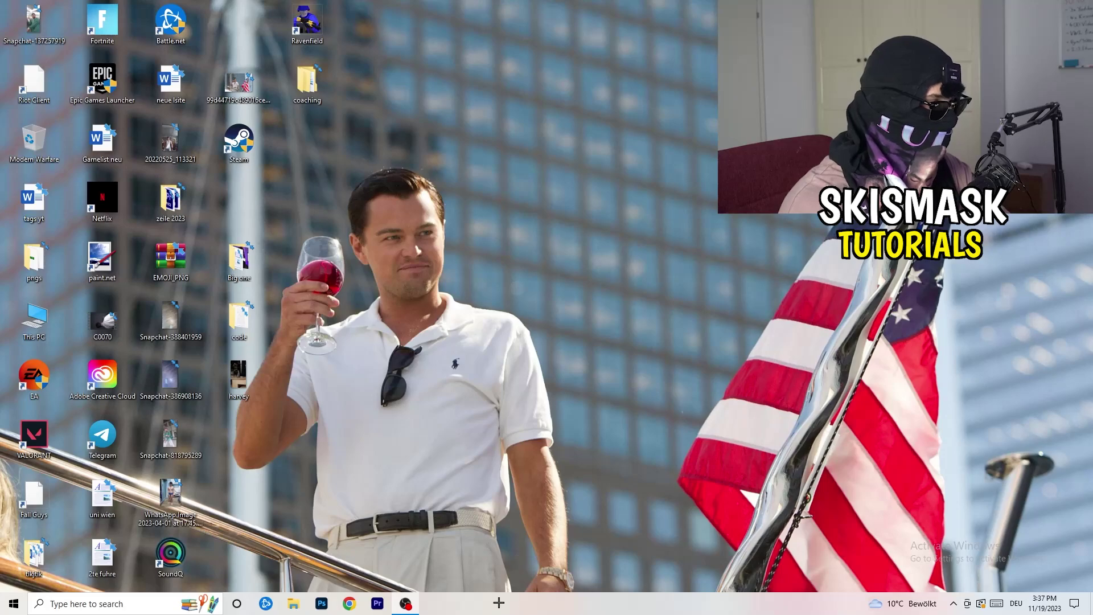
Launch Task Manager from the taskbar and view the Startup apps with their status and impact.
{"action": "right_click", "coordinate": [537, 605]}
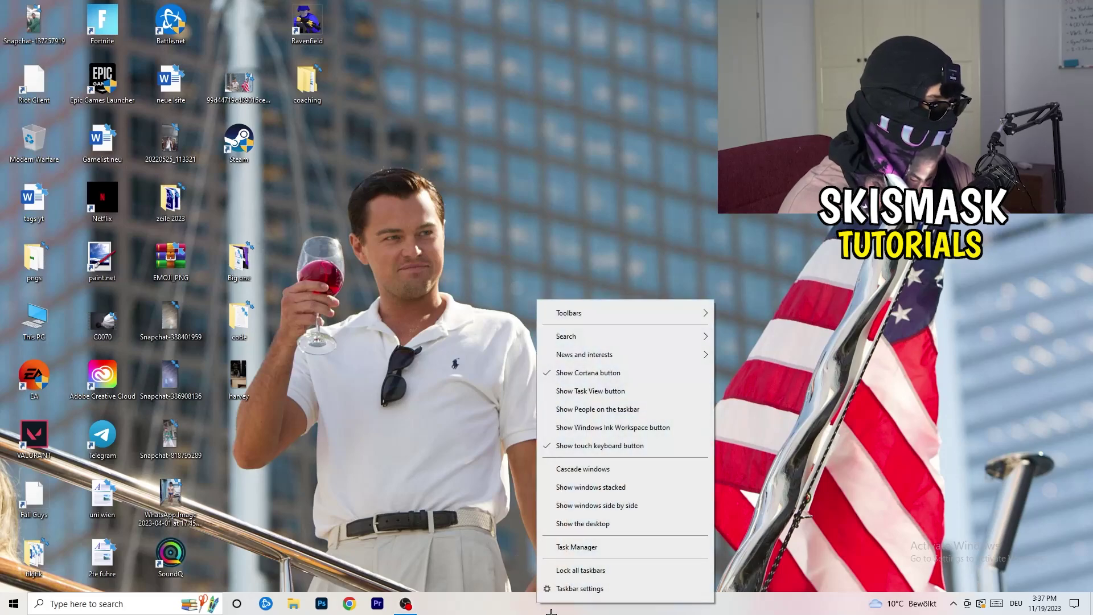
{"action": "left_click", "coordinate": [579, 545]}
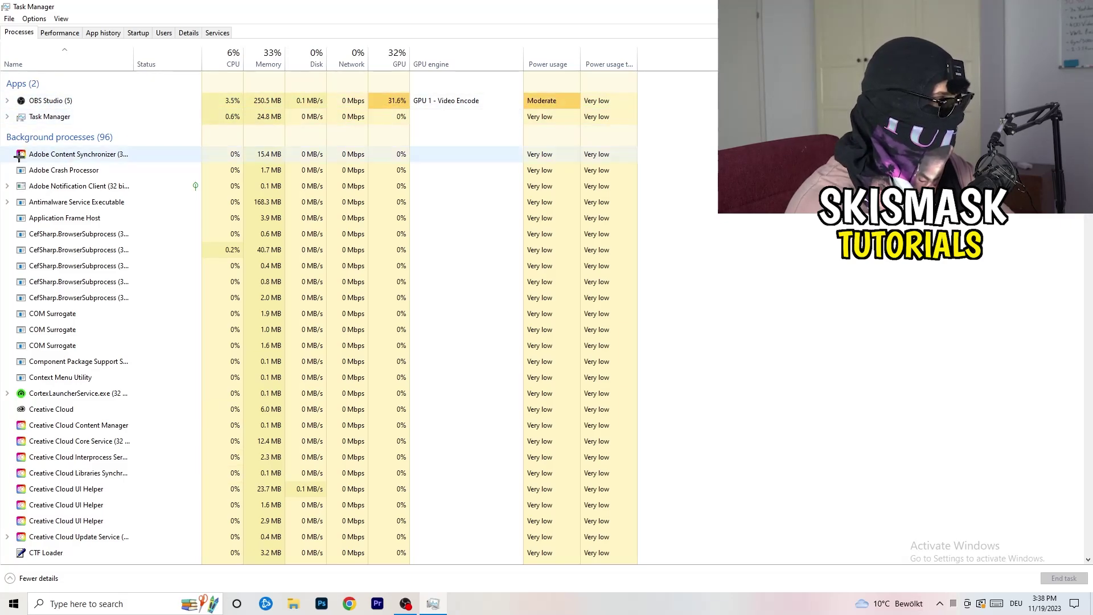
{"action": "right_click", "coordinate": [283, 202]}
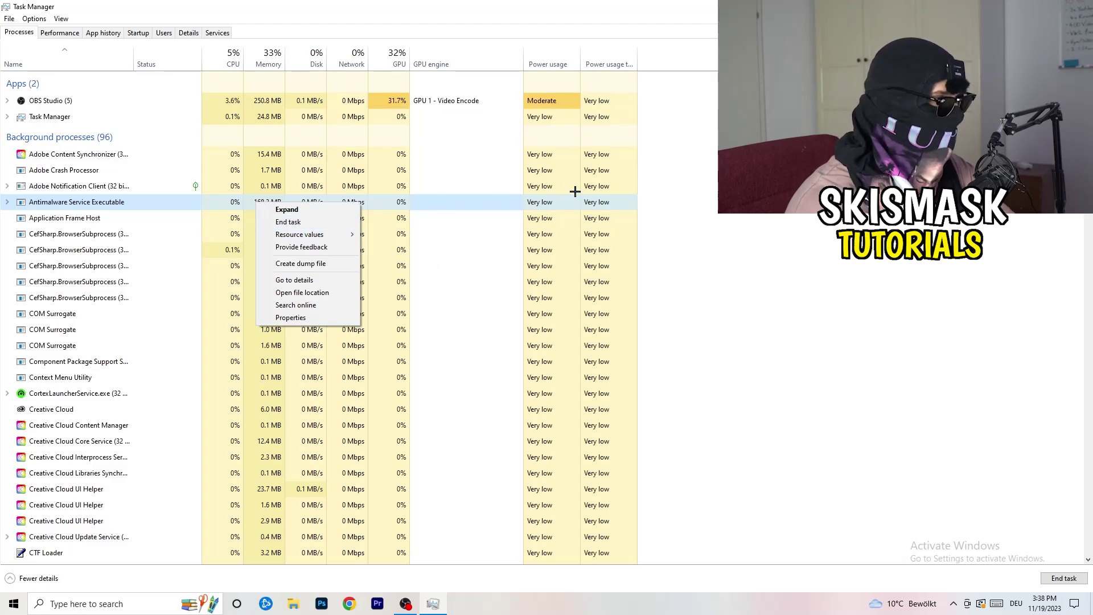
{"action": "left_click", "coordinate": [1006, 205]}
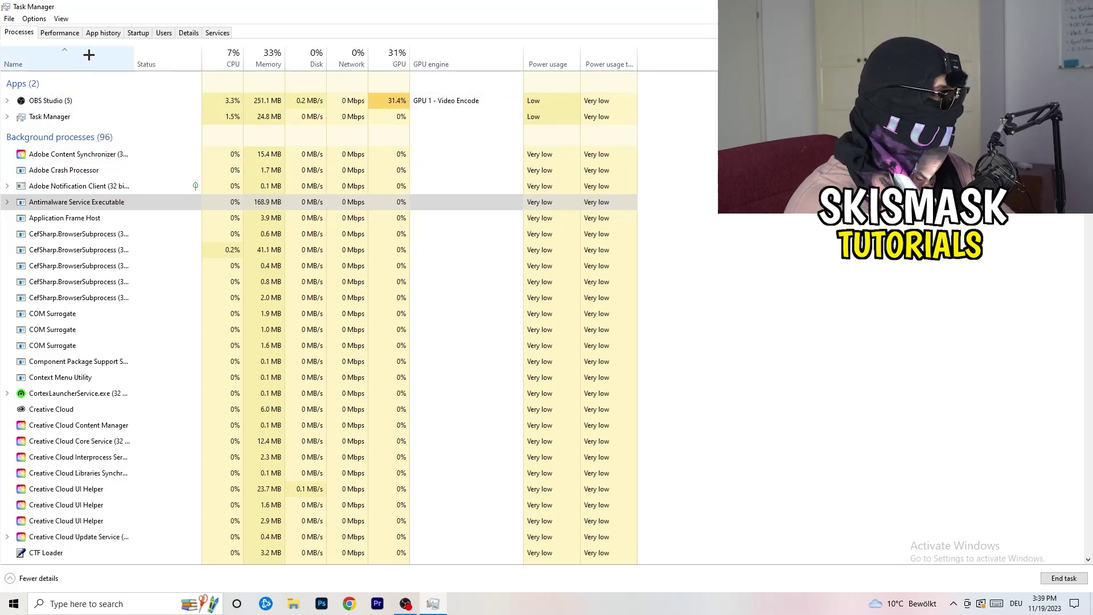
{"action": "left_click", "coordinate": [139, 33]}
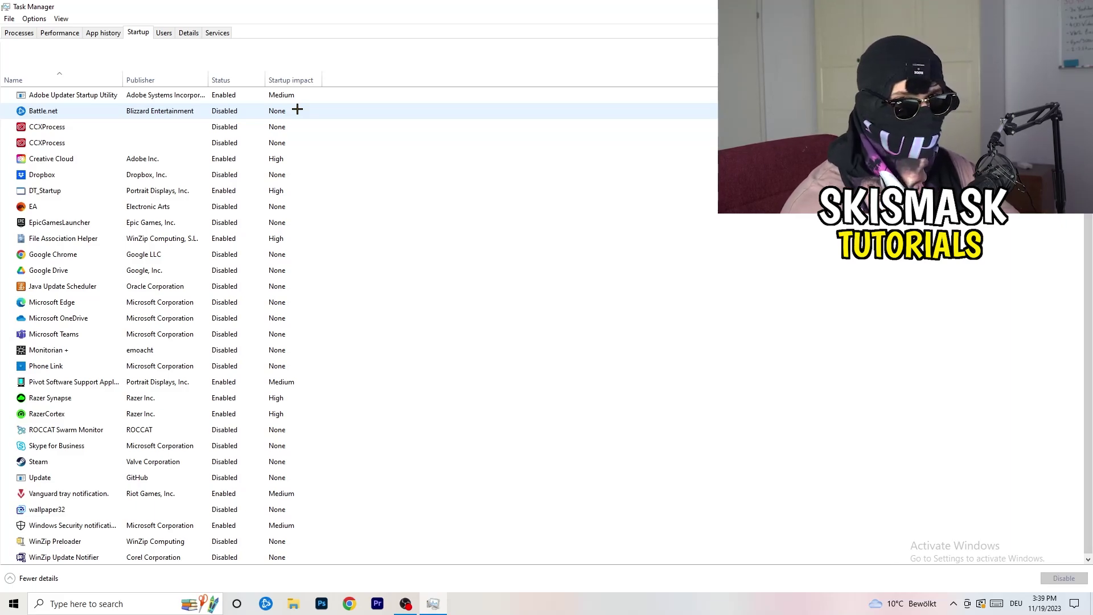
Inspect the Dropbox, EA and File Association Helper startup entries unchanged, then view Performance graphs.
{"action": "right_click", "coordinate": [227, 173]}
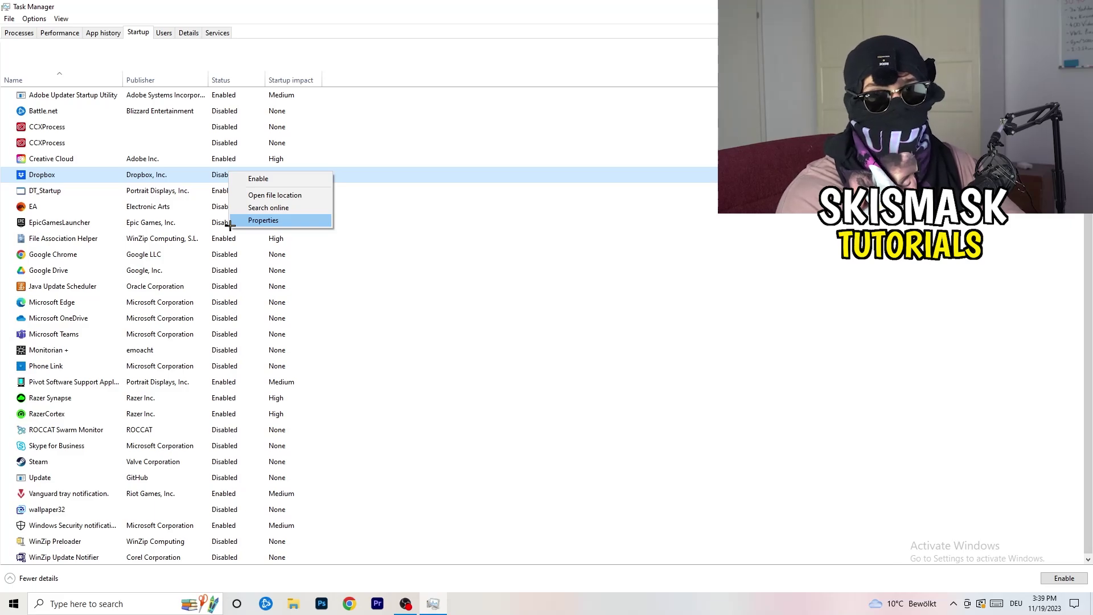
{"action": "right_click", "coordinate": [108, 209]}
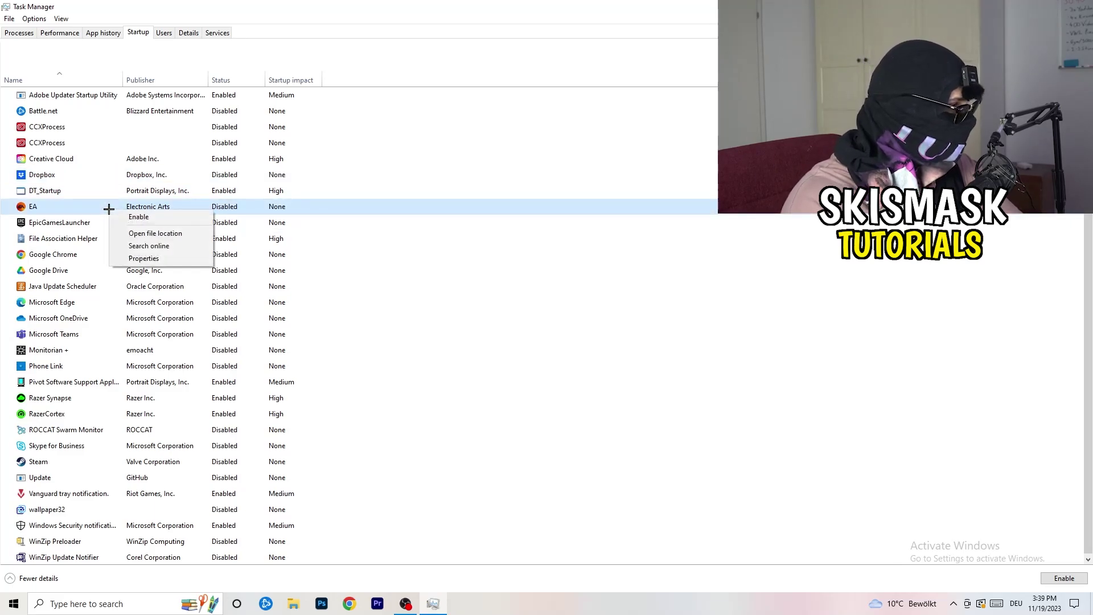
{"action": "left_click", "coordinate": [726, 297]}
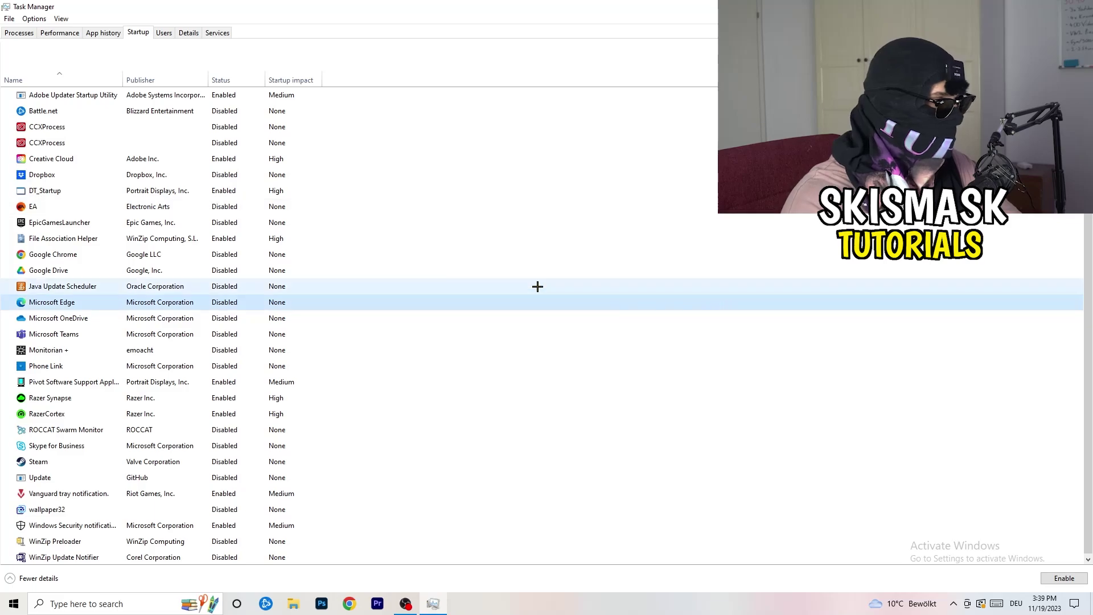
{"action": "right_click", "coordinate": [225, 241]}
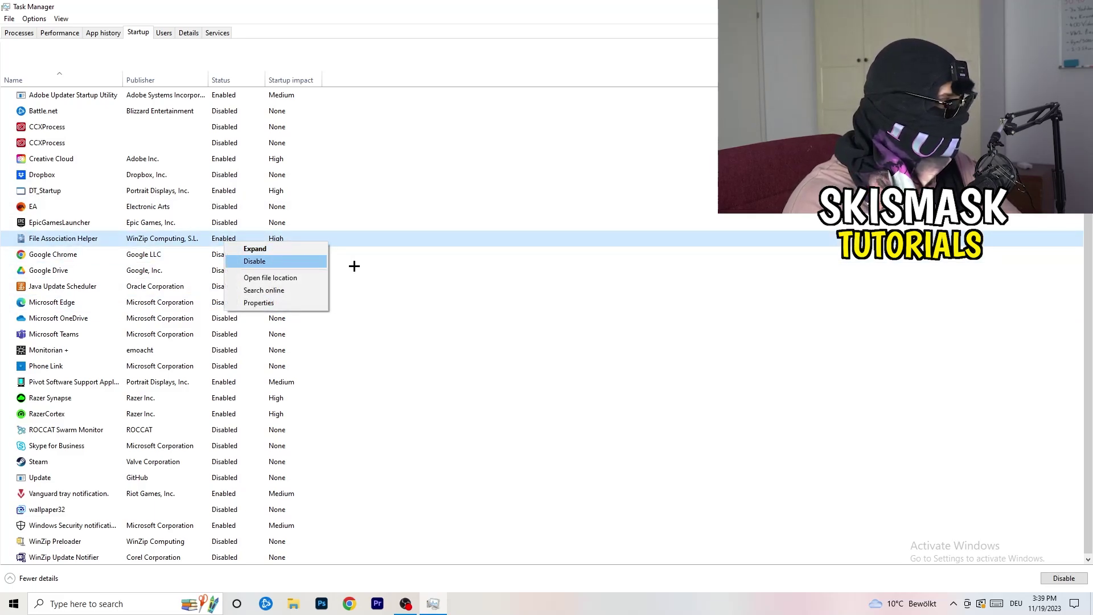
{"action": "left_click", "coordinate": [489, 285]}
{"action": "left_click", "coordinate": [490, 285]}
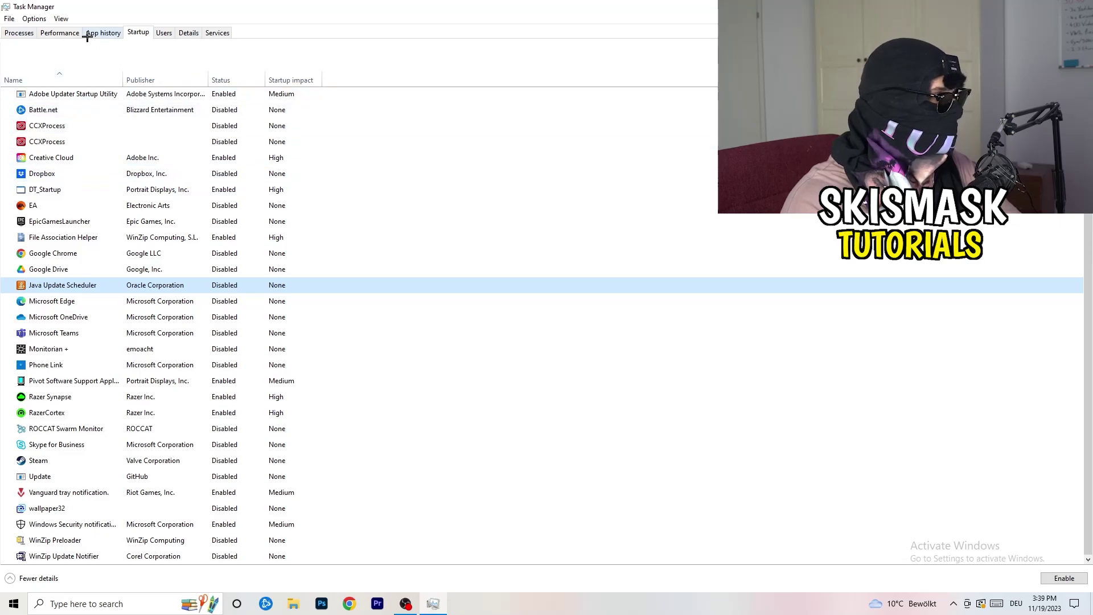
{"action": "left_click", "coordinate": [61, 33]}
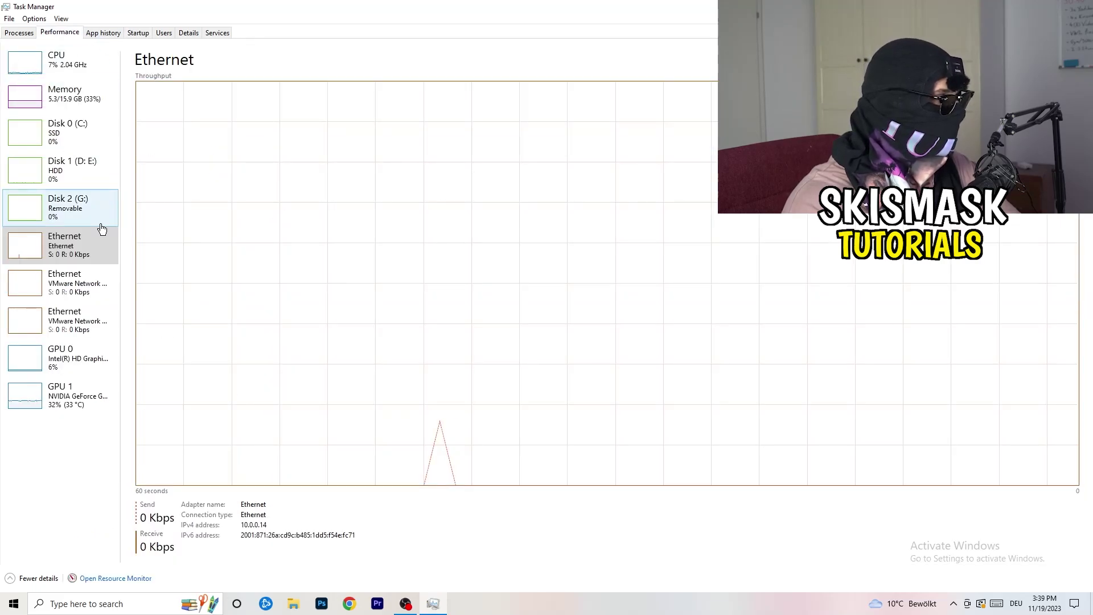
Show the Details process list and view DropboxCrashHandler's Set priority options without changing them.
{"action": "left_click", "coordinate": [189, 33]}
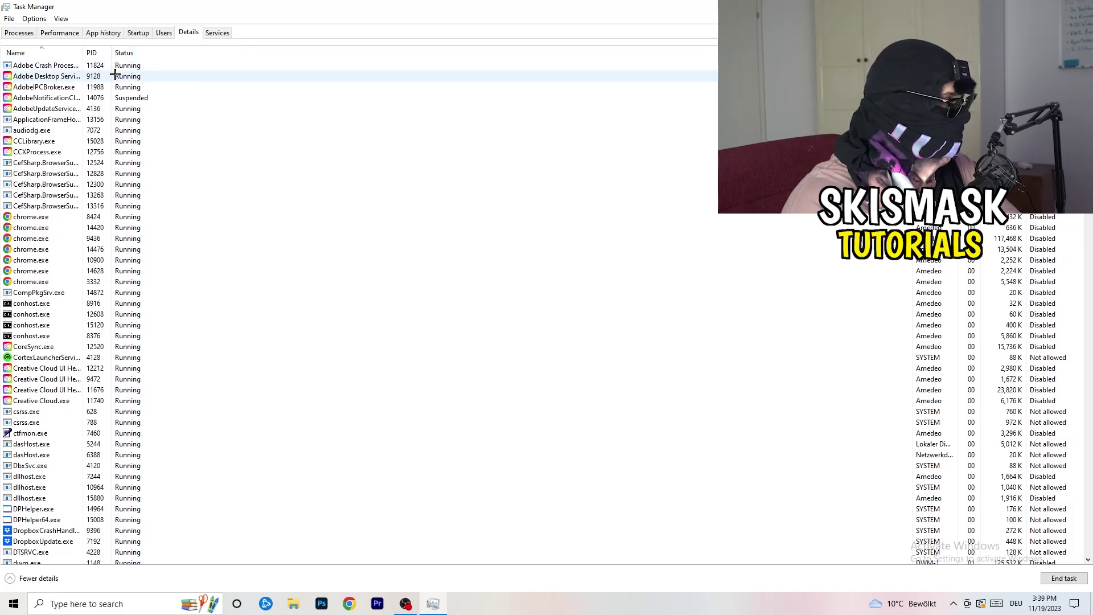
{"action": "scroll", "coordinate": [117, 290], "scroll_direction": "down", "scroll_amount": 6}
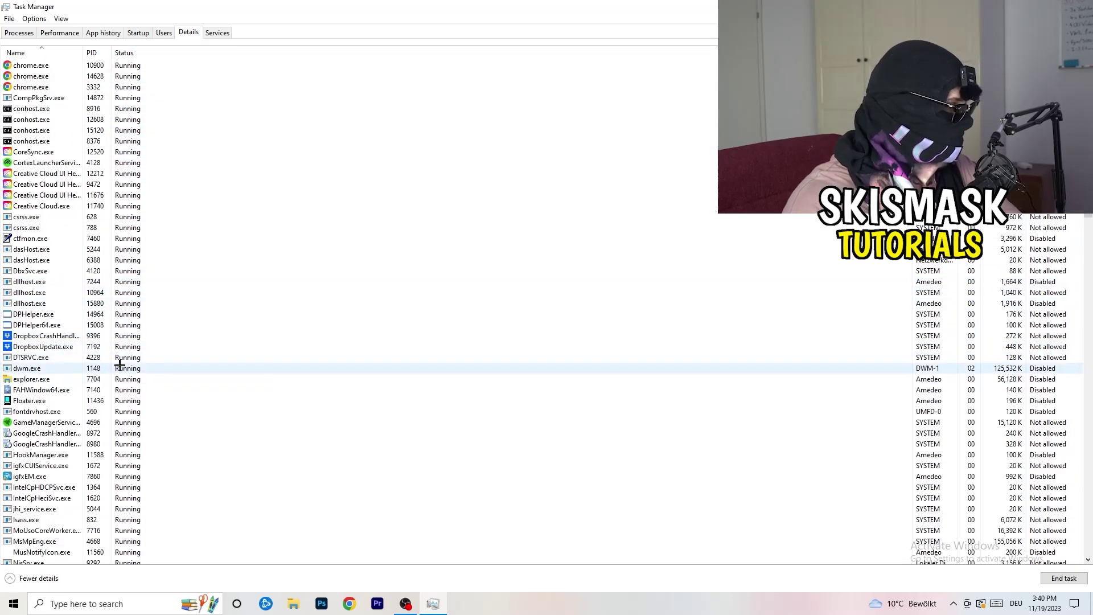
{"action": "right_click", "coordinate": [46, 337]}
{"action": "right_click", "coordinate": [92, 334]}
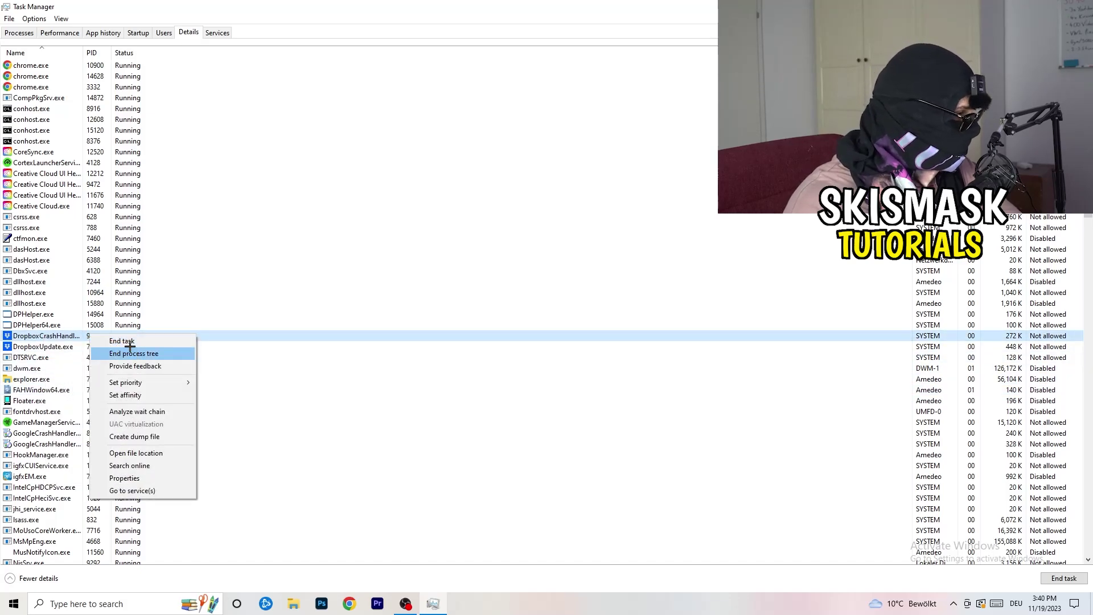
{"action": "right_click", "coordinate": [84, 336]}
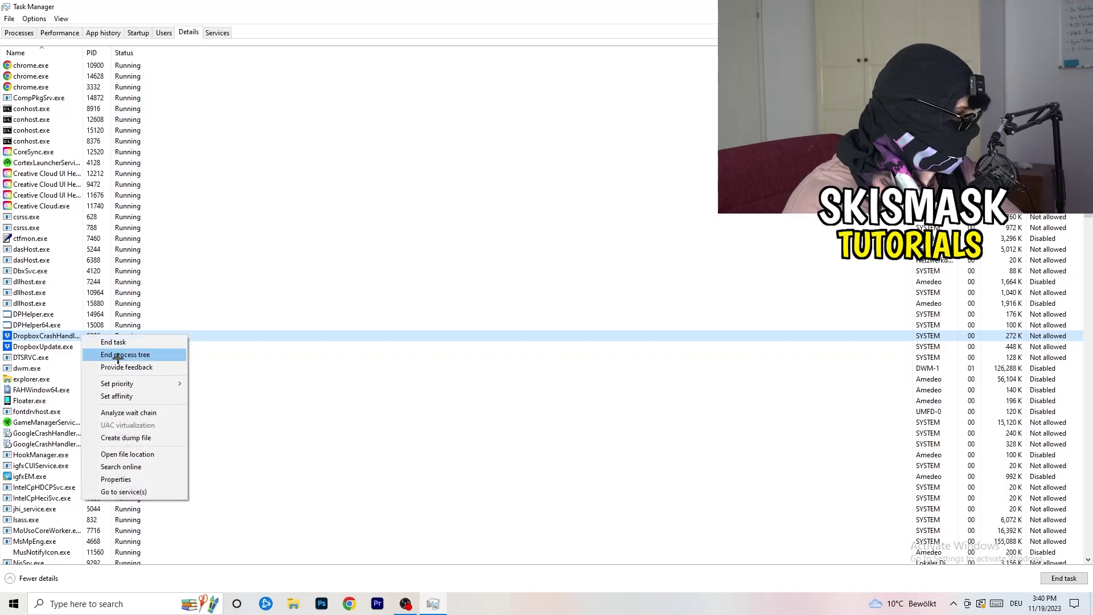
{"action": "mouse_move", "coordinate": [135, 385]}
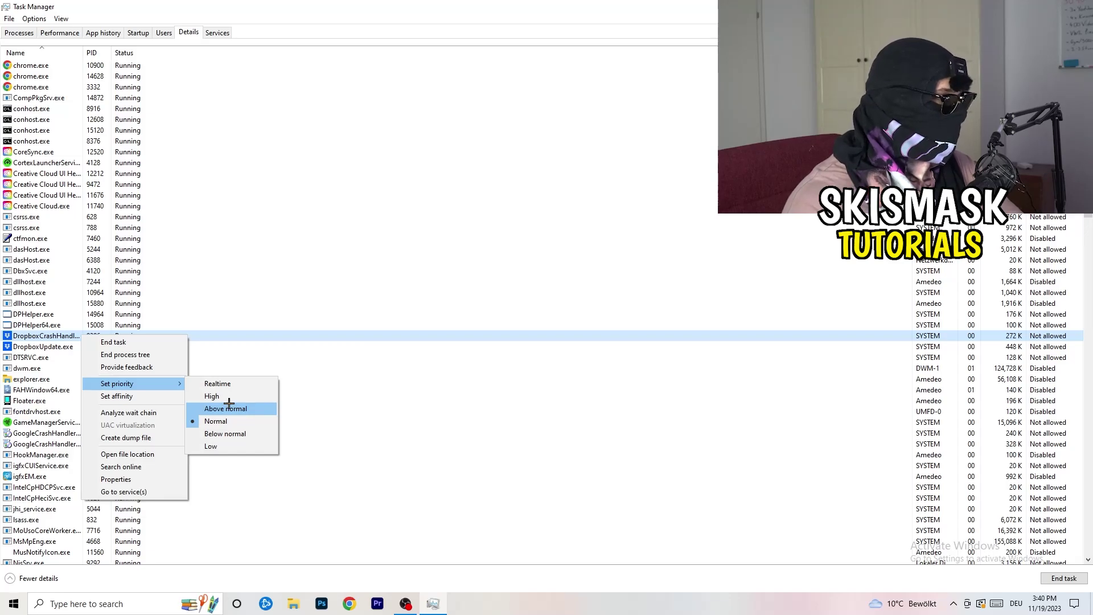
{"action": "left_click", "coordinate": [488, 87]}
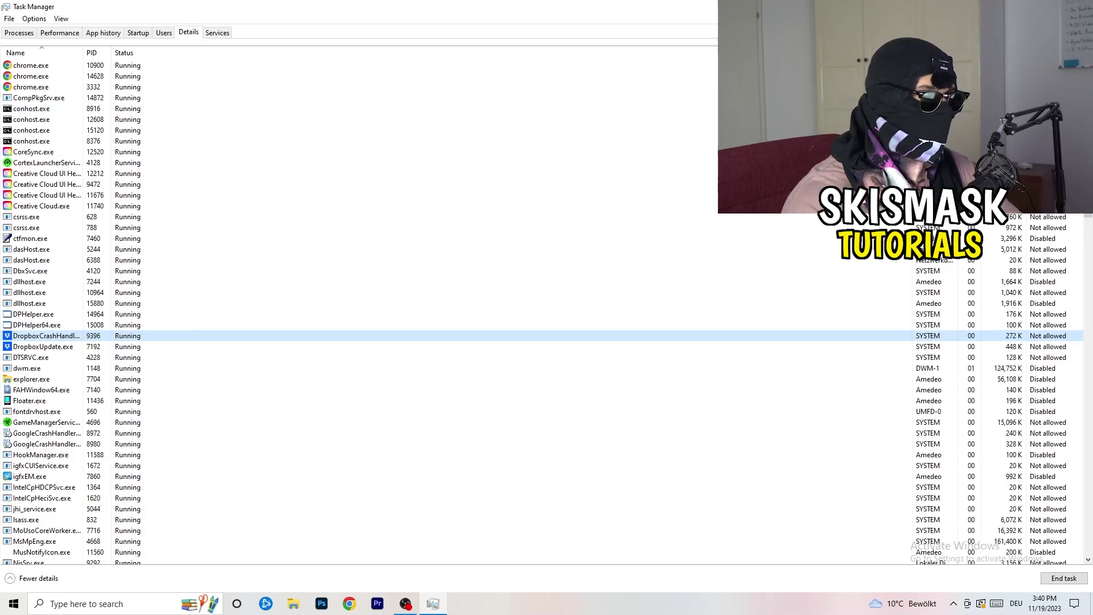
Close Task Manager and launch Settings by searching 'settings' from the Start menu.
{"action": "key", "text": "alt+F4"}
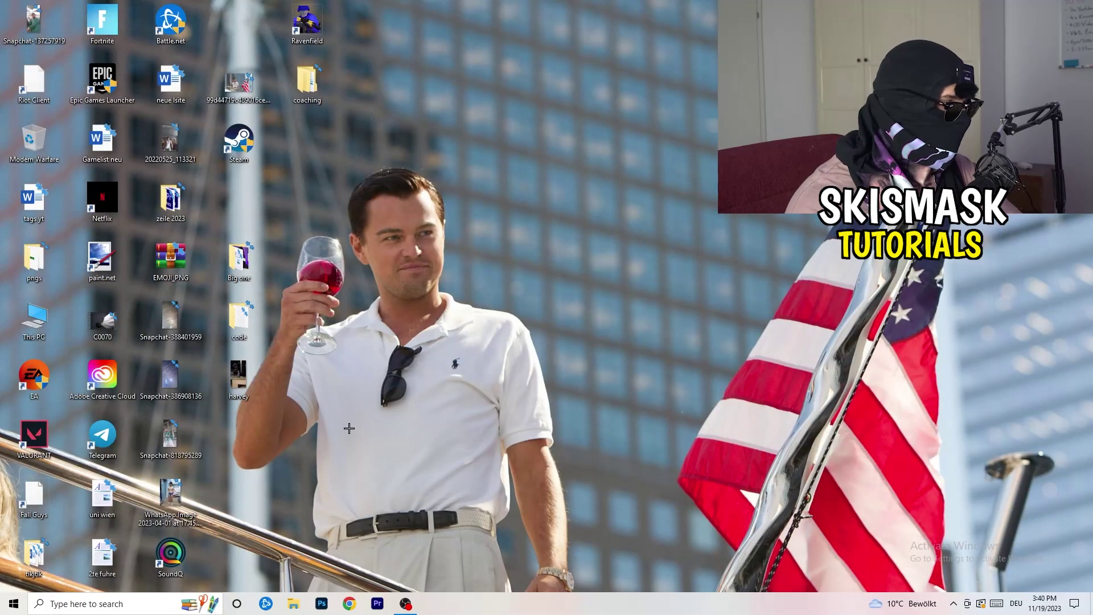
{"action": "key", "text": "super"}
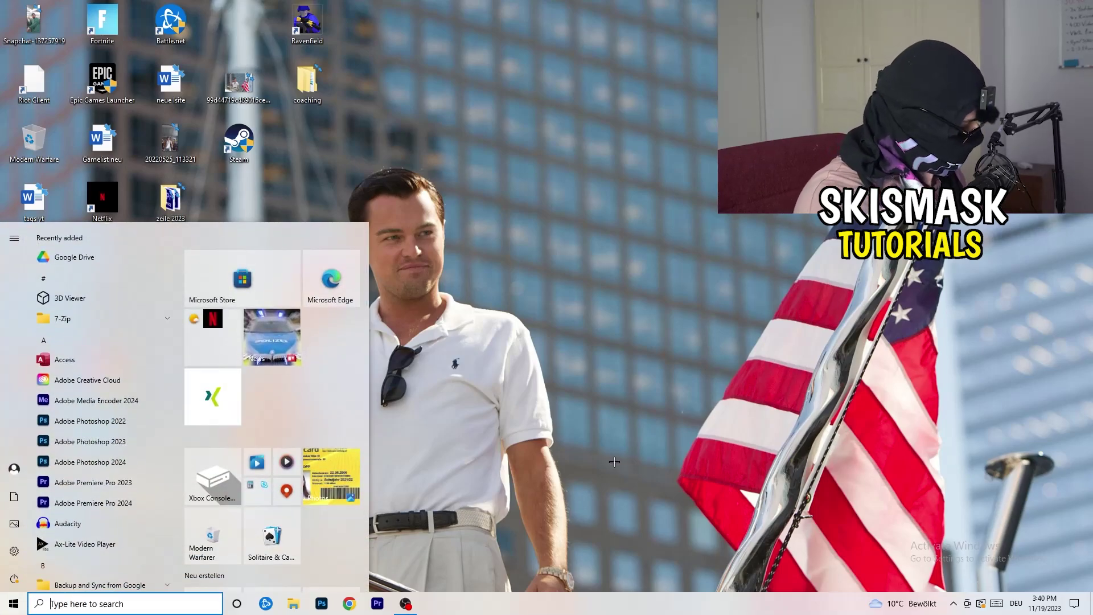
{"action": "type", "text": "settings"}
{"action": "key", "text": "Return"}
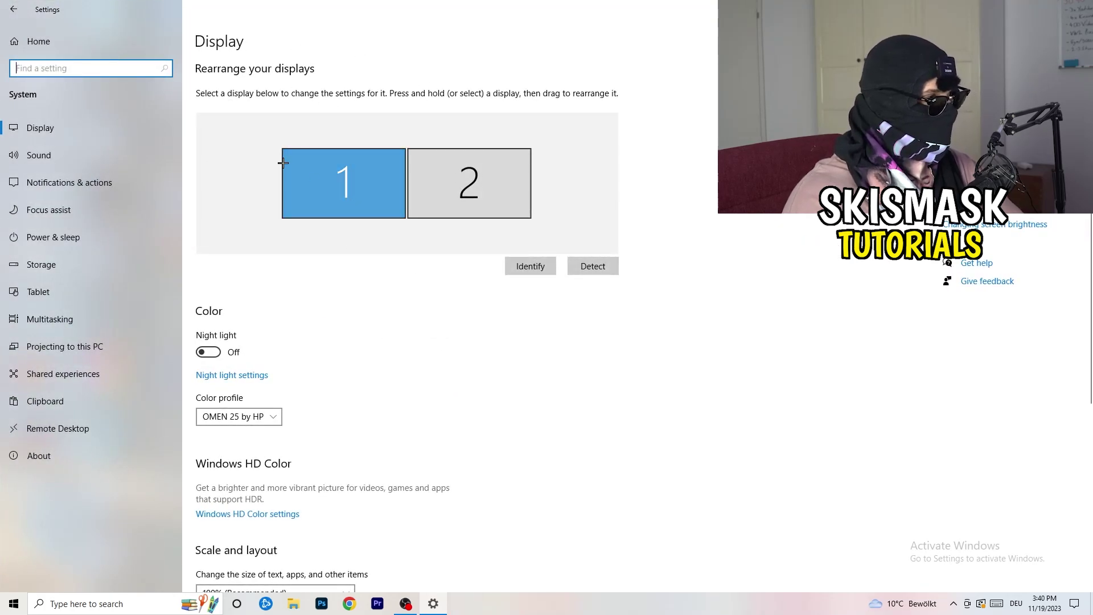
{"action": "left_click", "coordinate": [220, 44]}
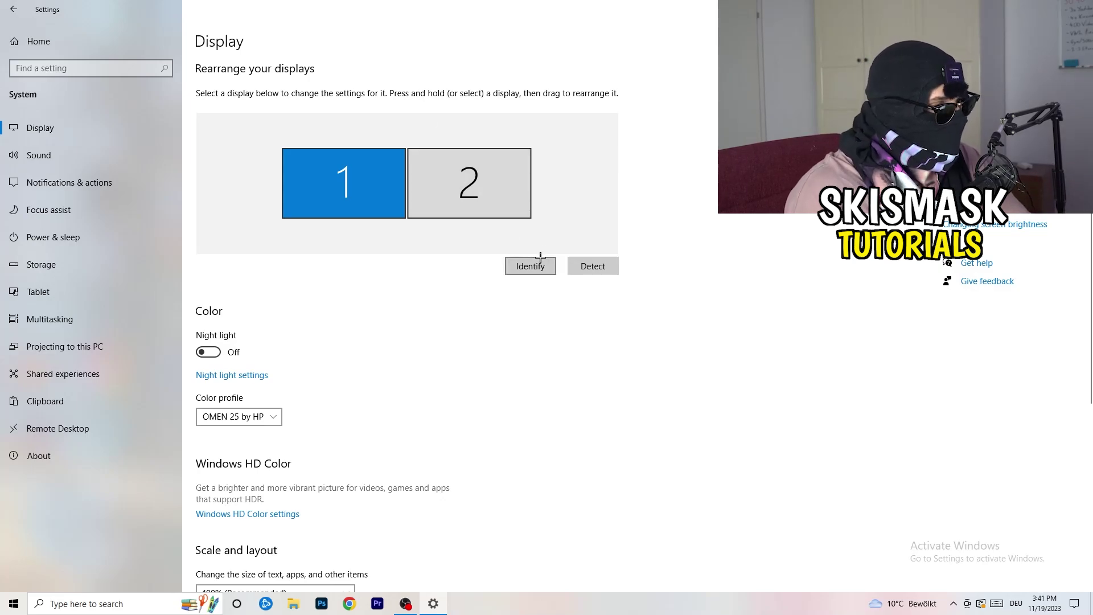
{"action": "scroll", "coordinate": [386, 312], "scroll_direction": "down", "scroll_amount": 2}
{"action": "scroll", "coordinate": [385, 312], "scroll_direction": "up", "scroll_amount": 2}
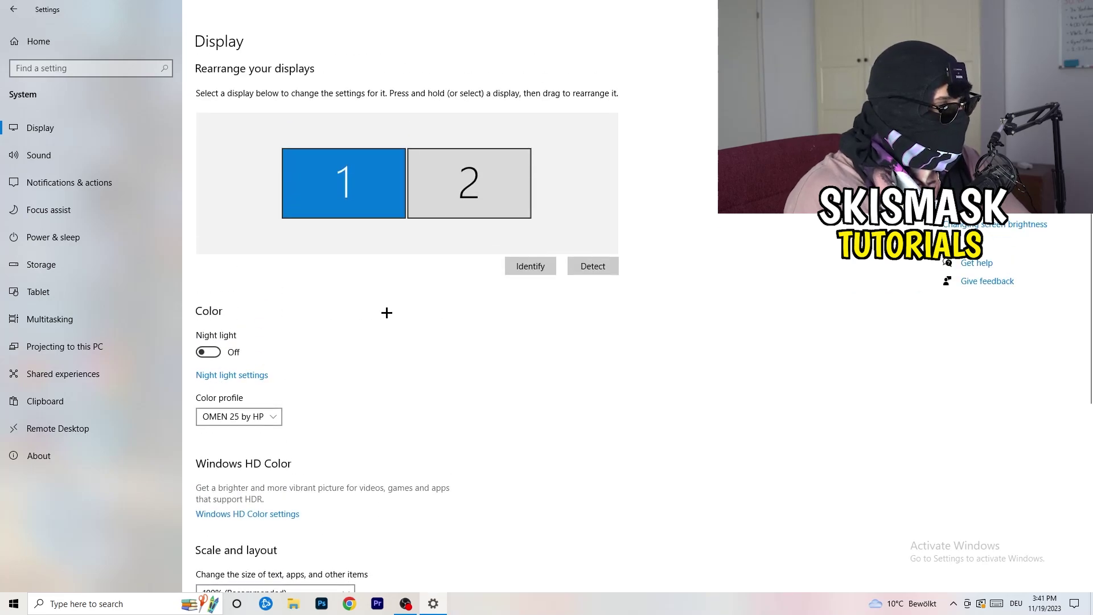
{"action": "scroll", "coordinate": [386, 313], "scroll_direction": "down", "scroll_amount": 3}
{"action": "scroll", "coordinate": [387, 313], "scroll_direction": "down", "scroll_amount": 2}
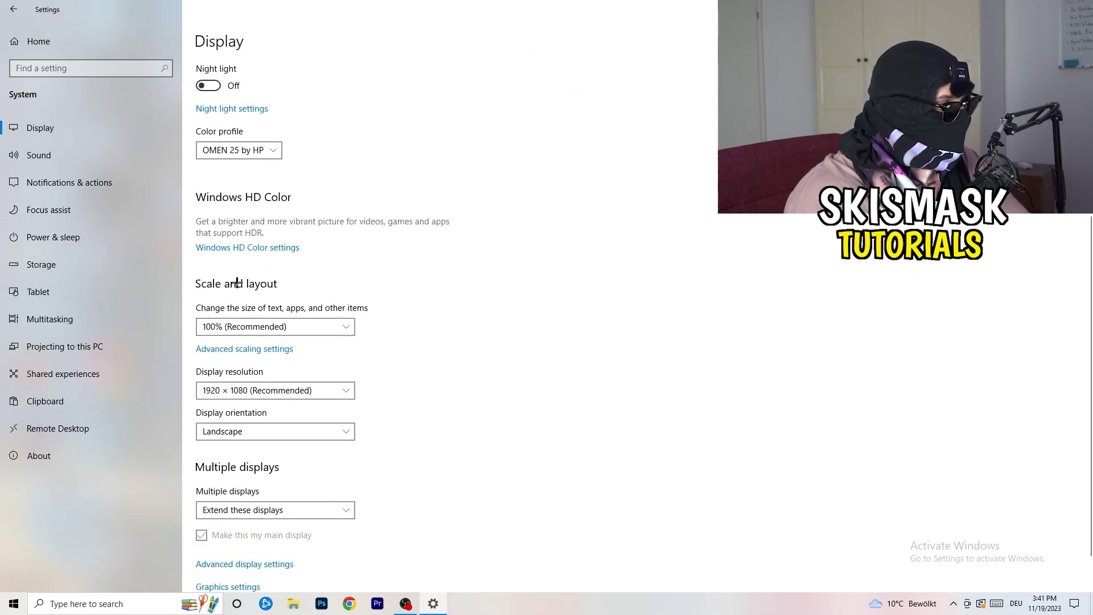
{"action": "left_click", "coordinate": [335, 324]}
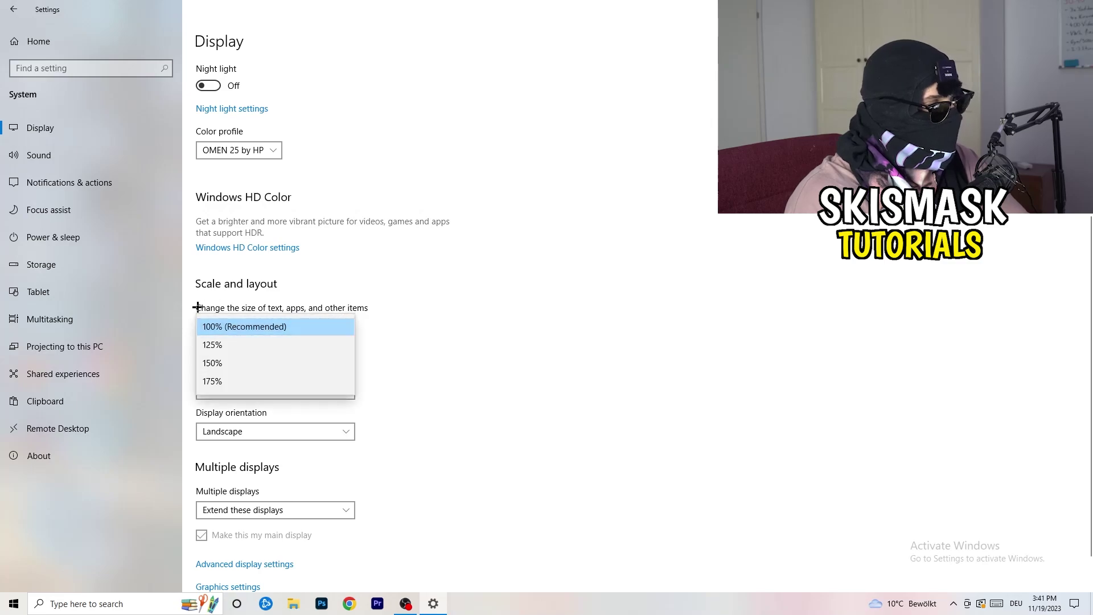
{"action": "left_click", "coordinate": [387, 306]}
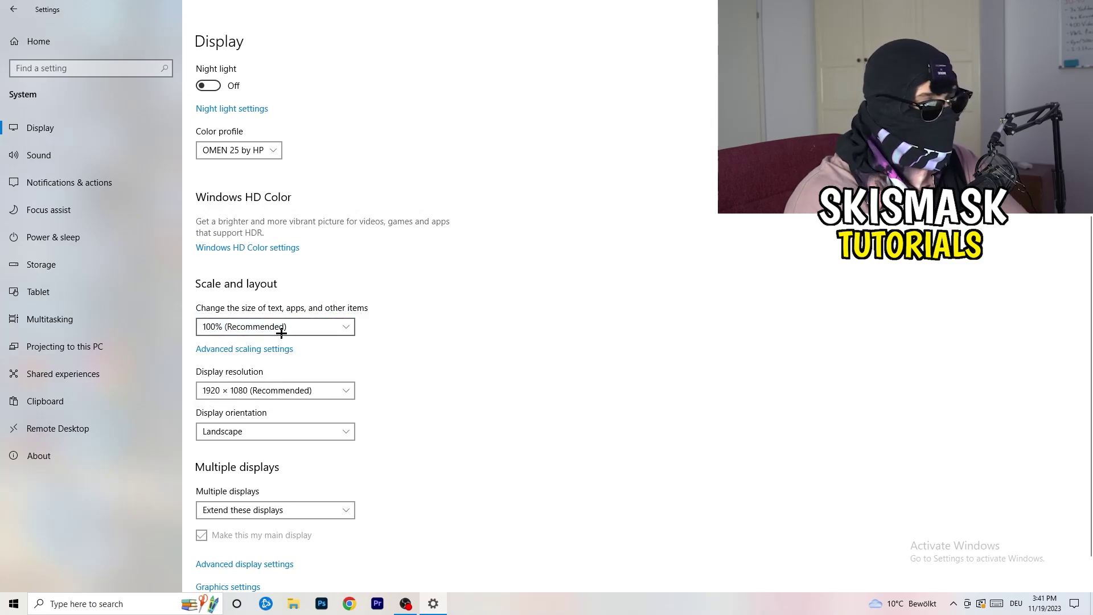
{"action": "scroll", "coordinate": [311, 329], "scroll_direction": "down", "scroll_amount": 1}
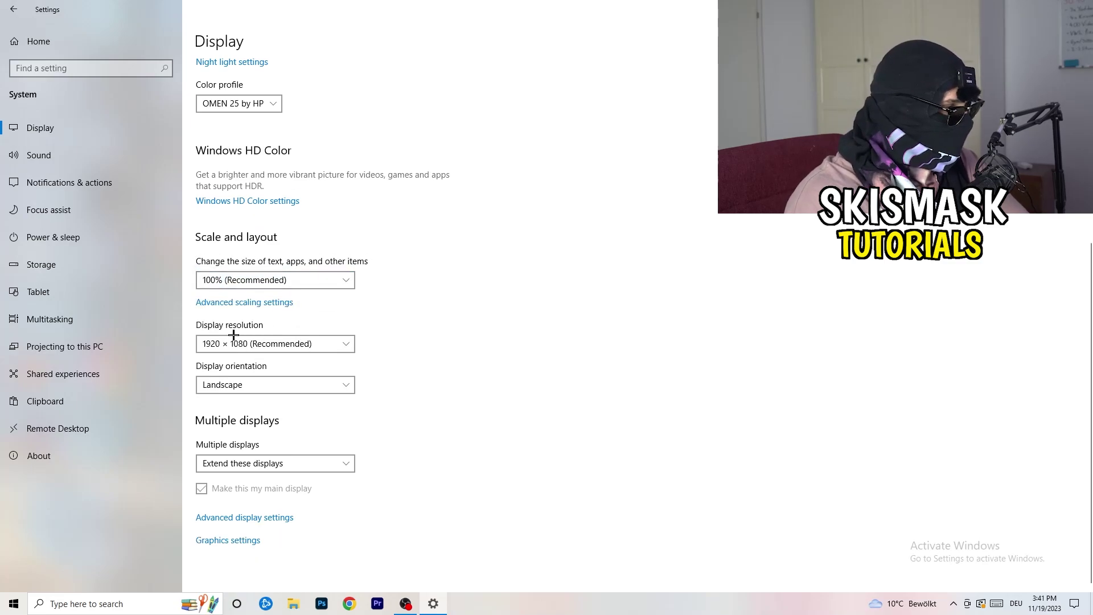
{"action": "key", "text": "alt+Down"}
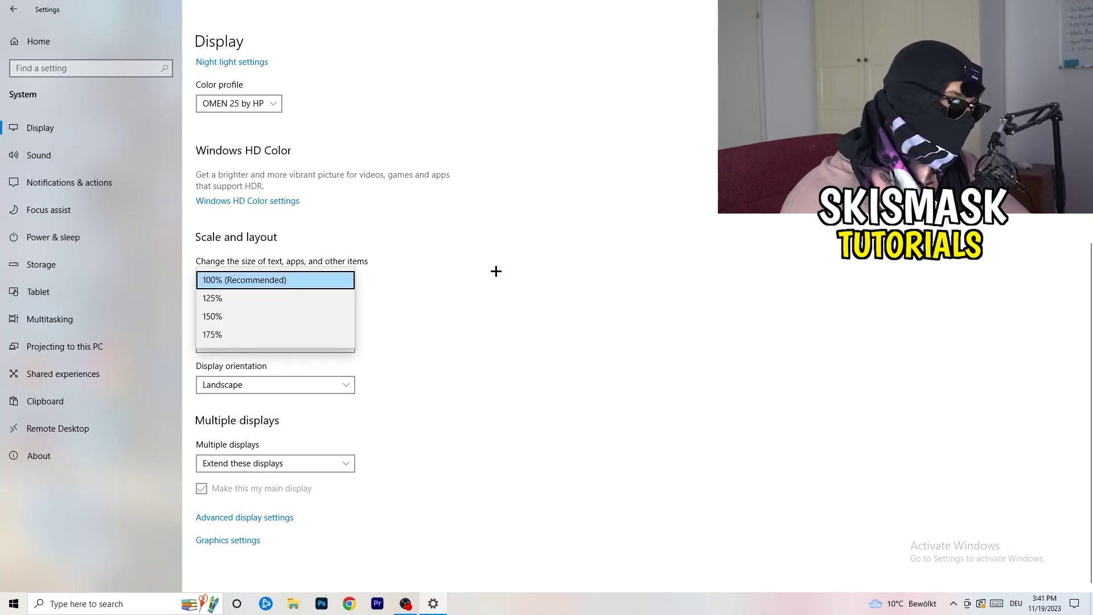
{"action": "key", "text": "Escape"}
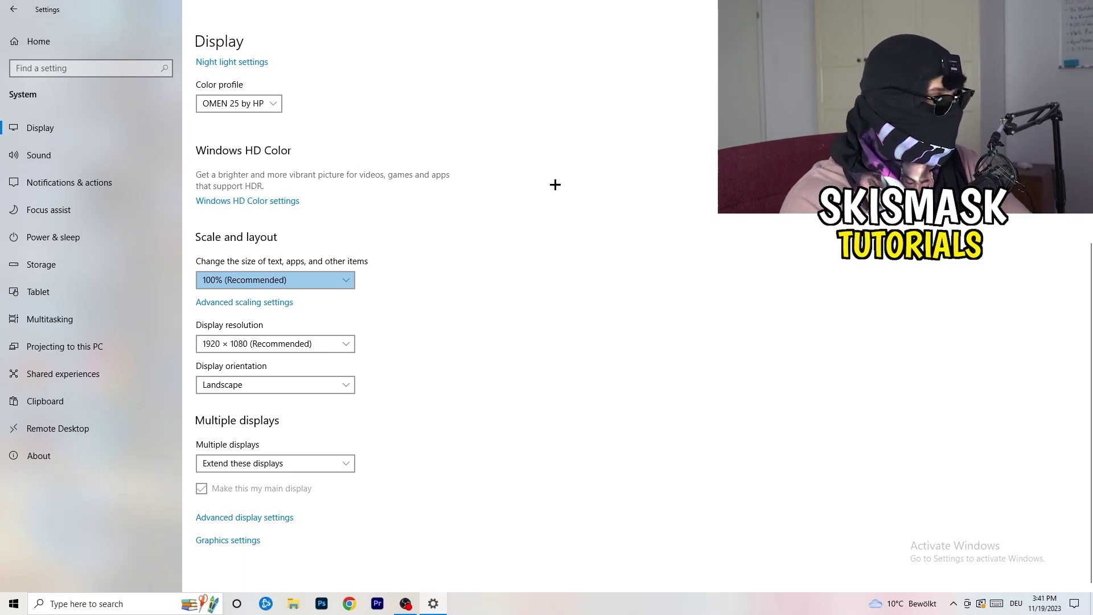
{"action": "left_click", "coordinate": [330, 342]}
{"action": "left_click", "coordinate": [395, 323]}
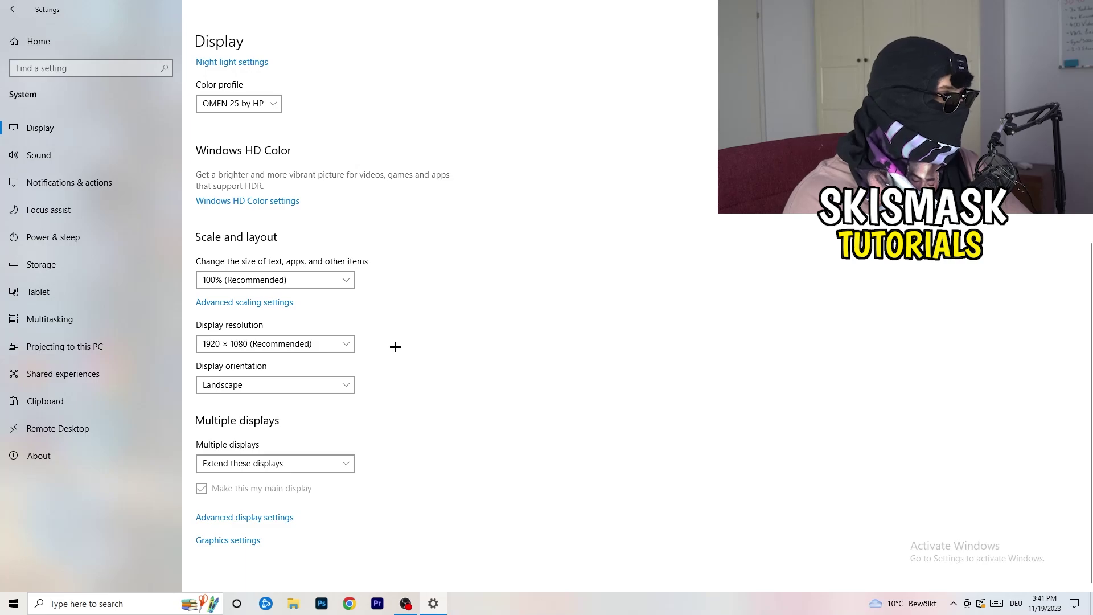
Turn off Storage Sense's unused temporary file deletion, keeping weekly runs and 14-day recycle bin cleanup.
{"action": "left_click", "coordinate": [82, 259]}
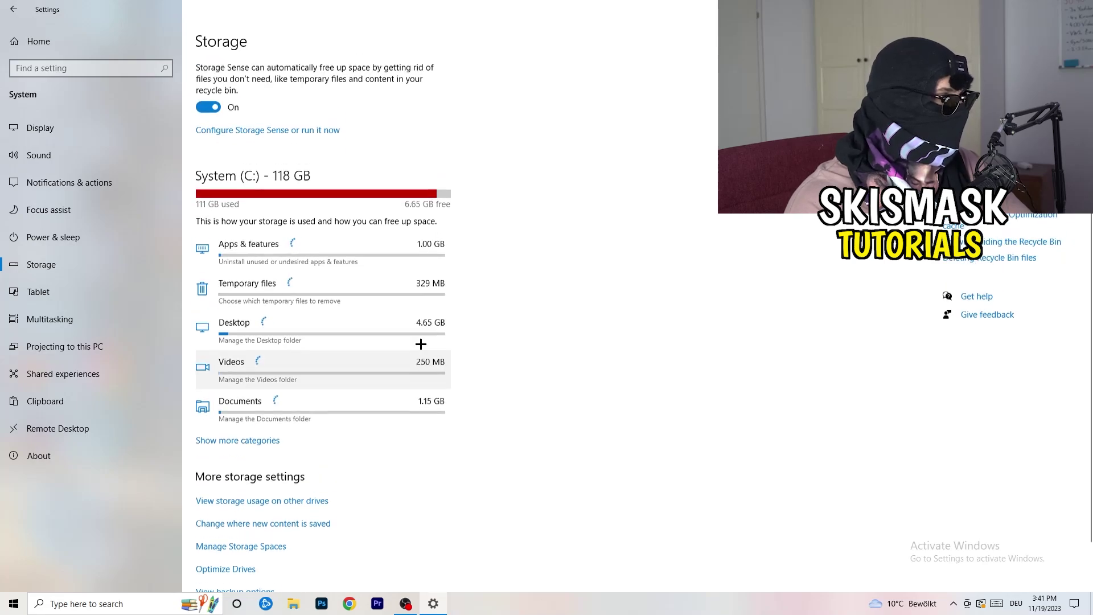
{"action": "left_click", "coordinate": [239, 135]}
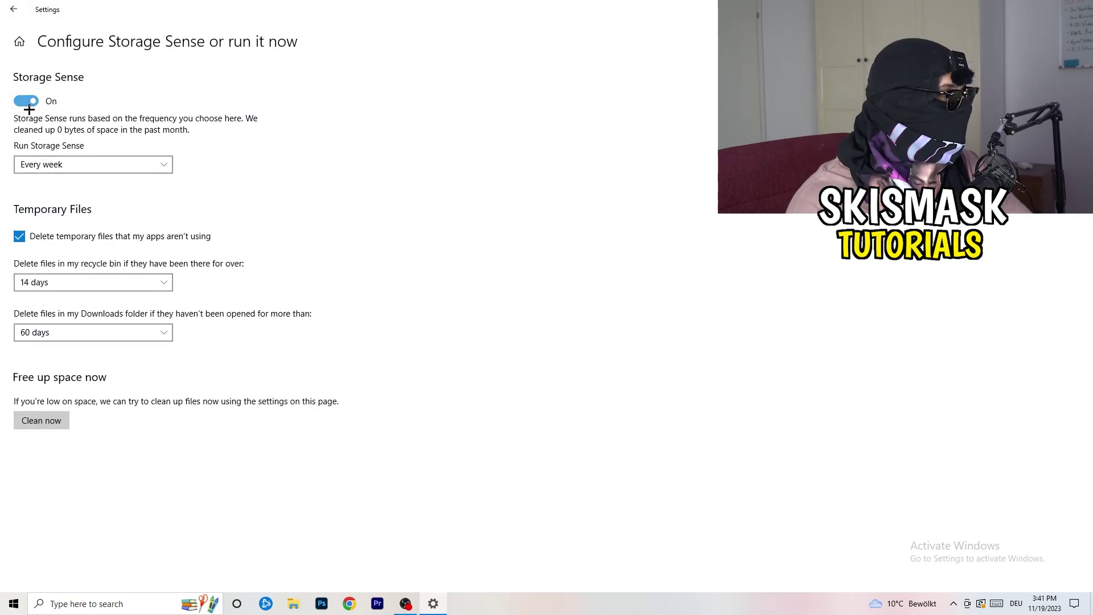
{"action": "left_click", "coordinate": [39, 164]}
{"action": "left_click", "coordinate": [113, 164]}
{"action": "left_click", "coordinate": [89, 241]}
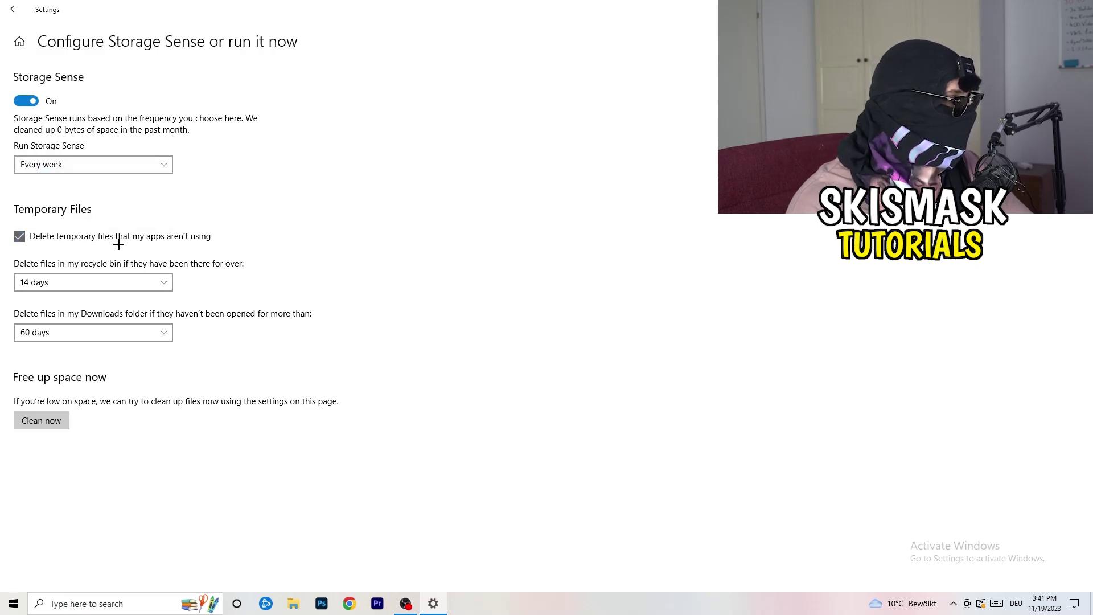
{"action": "left_click", "coordinate": [68, 278]}
{"action": "left_click", "coordinate": [137, 341]}
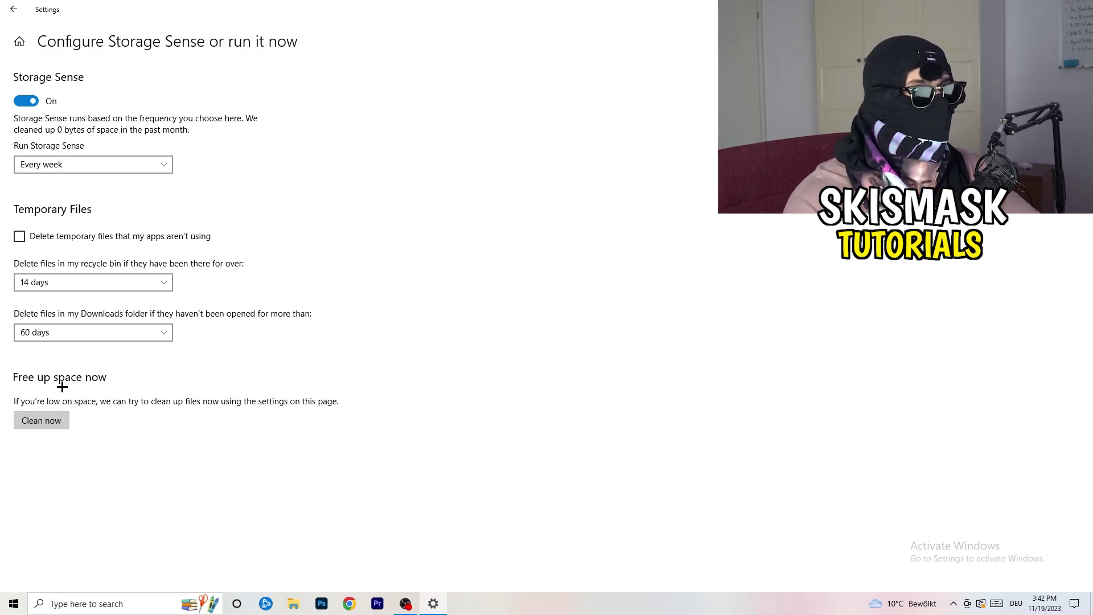
Return to the Storage page and go to the Power & sleep settings.
{"action": "left_click", "coordinate": [2, 13]}
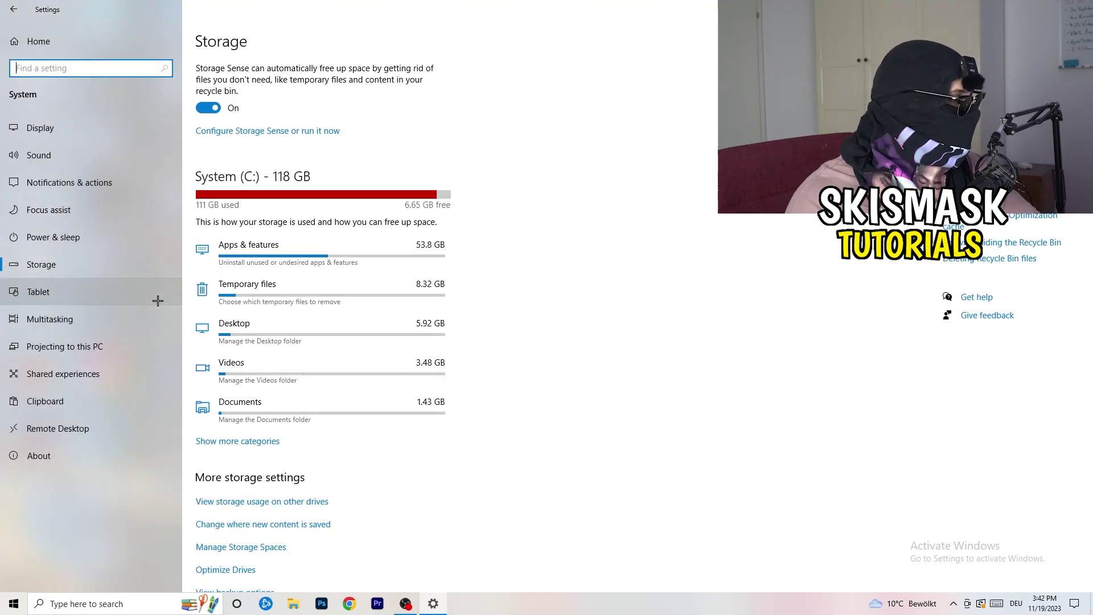
{"action": "left_click", "coordinate": [128, 246]}
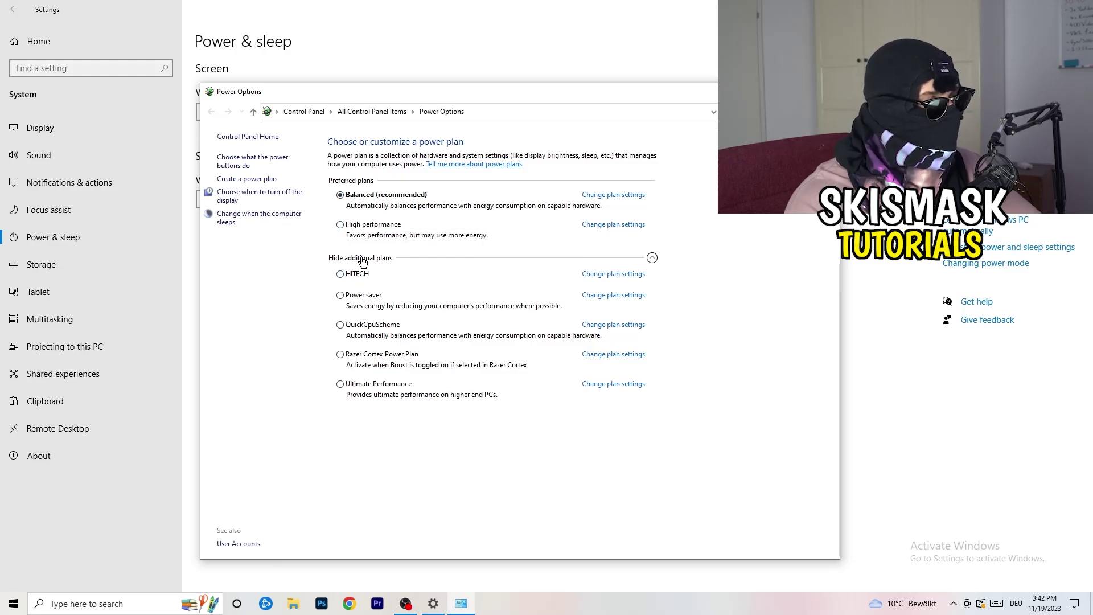
Show the additional power plans, keep Balanced, then close Power Options and Settings.
{"action": "left_click", "coordinate": [422, 260]}
{"action": "left_click", "coordinate": [652, 257]}
{"action": "left_click", "coordinate": [652, 257]}
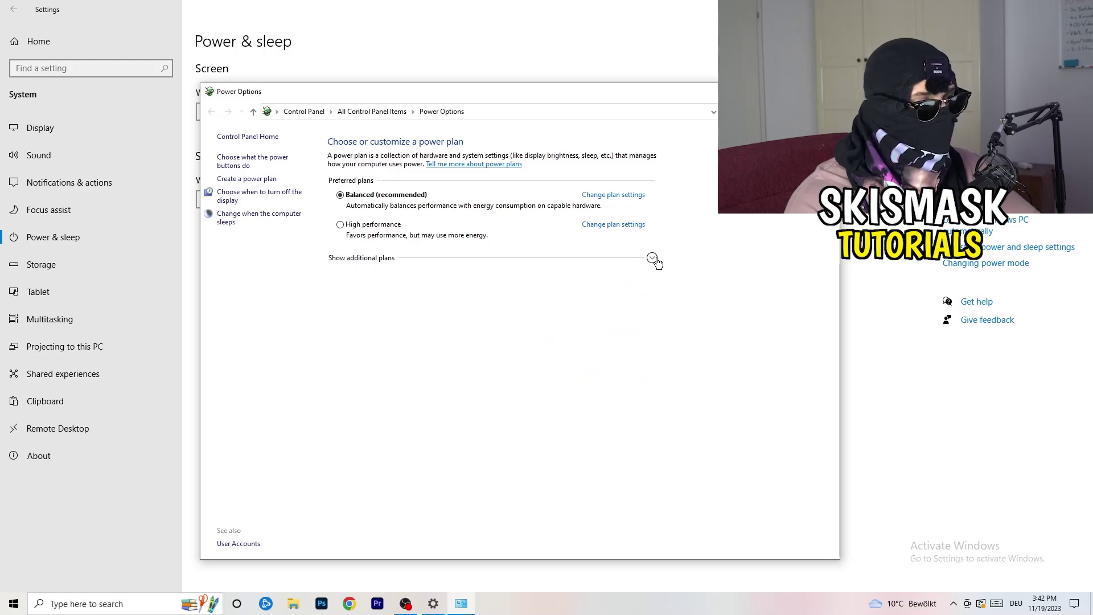
{"action": "left_click", "coordinate": [652, 257]}
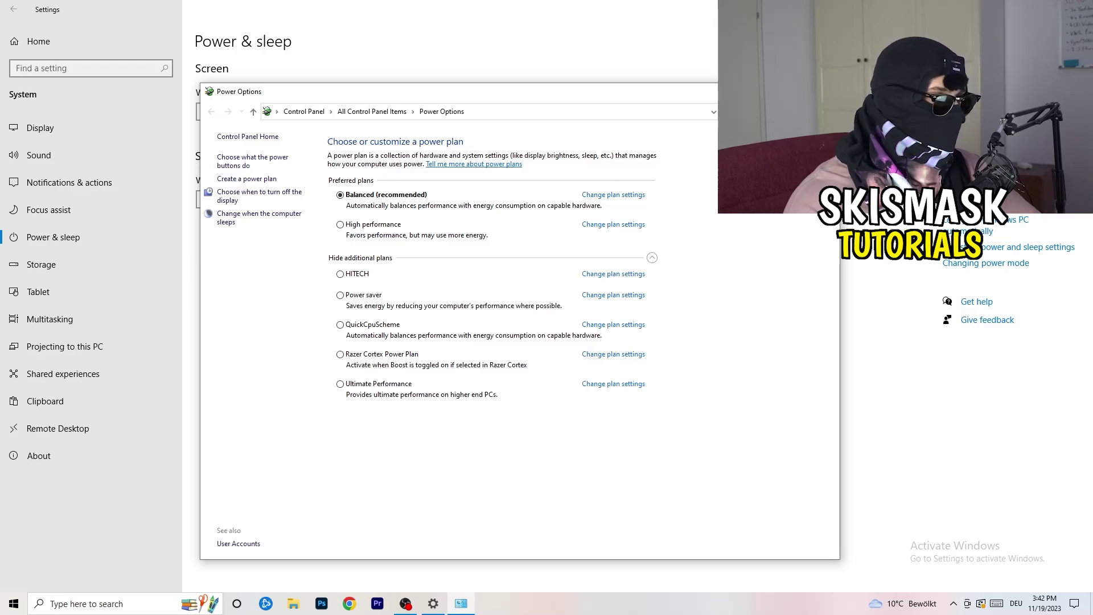
{"action": "key", "text": "alt+F4"}
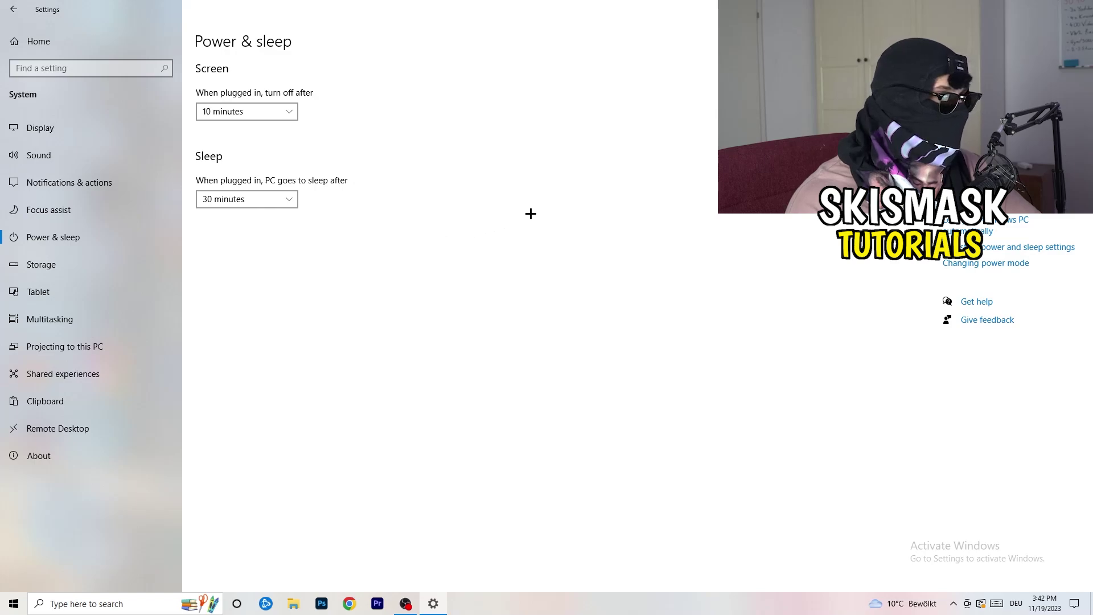
{"action": "key", "text": "alt+F4"}
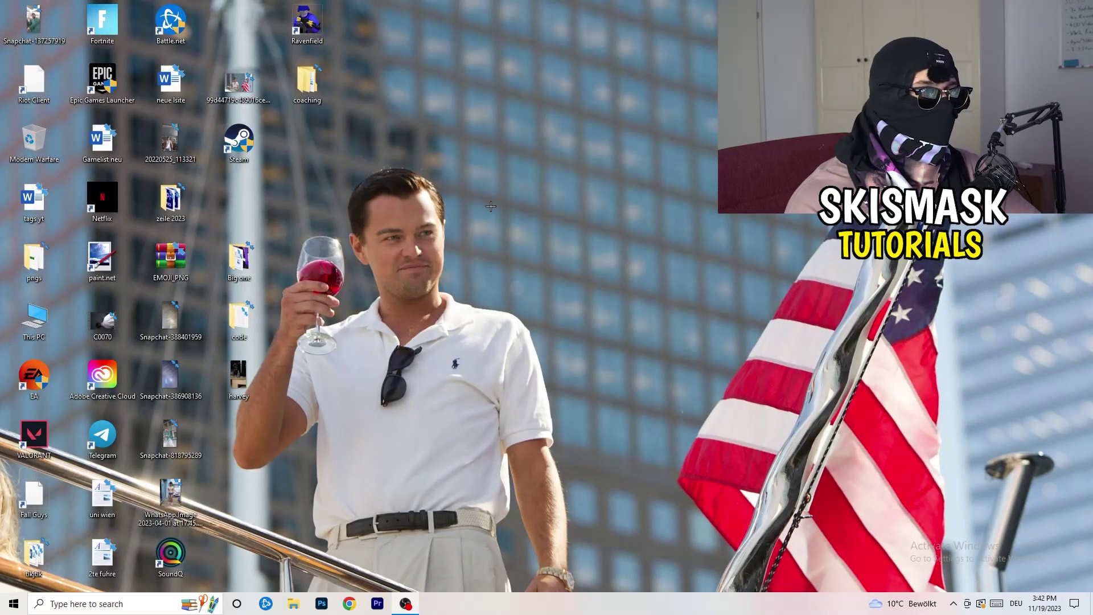
Move the Steam shortcut into open desktop space and bring up its Properties window.
{"action": "left_click_drag", "start_coordinate": [239, 142], "coordinate": [580, 200]}
{"action": "left_click", "coordinate": [472, 227]}
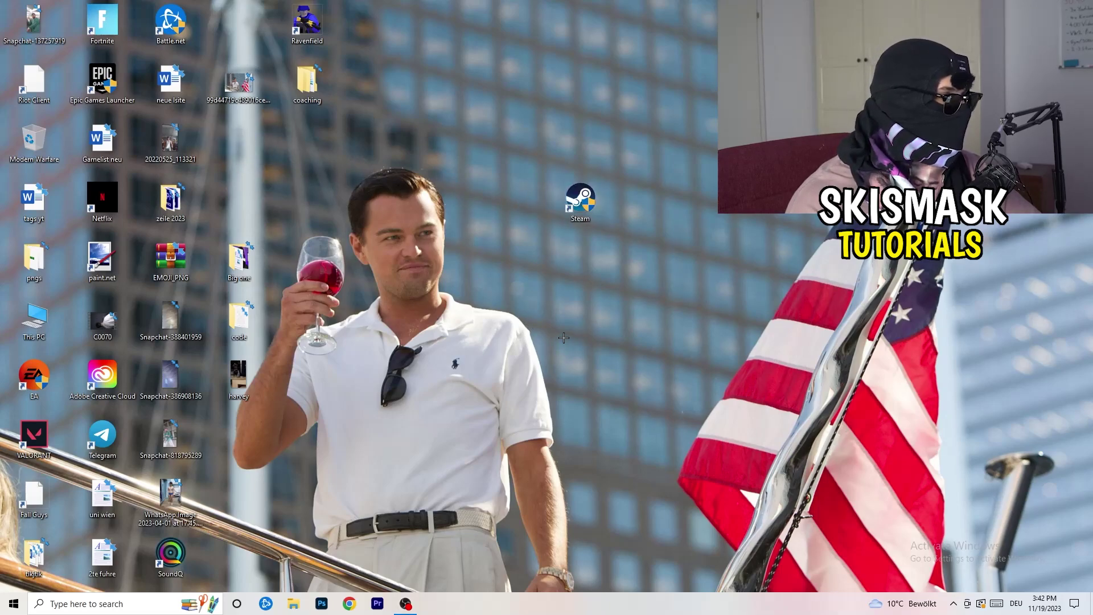
{"action": "right_click", "coordinate": [571, 204]}
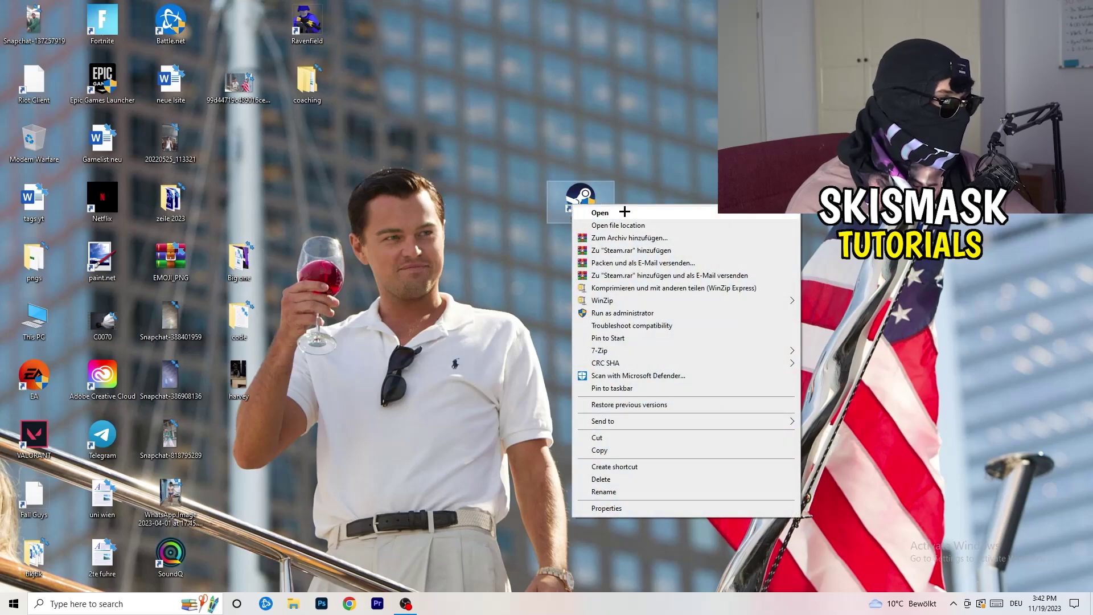
{"action": "left_click", "coordinate": [624, 508]}
{"action": "left_click_drag", "start_coordinate": [636, 209], "coordinate": [527, 161]}
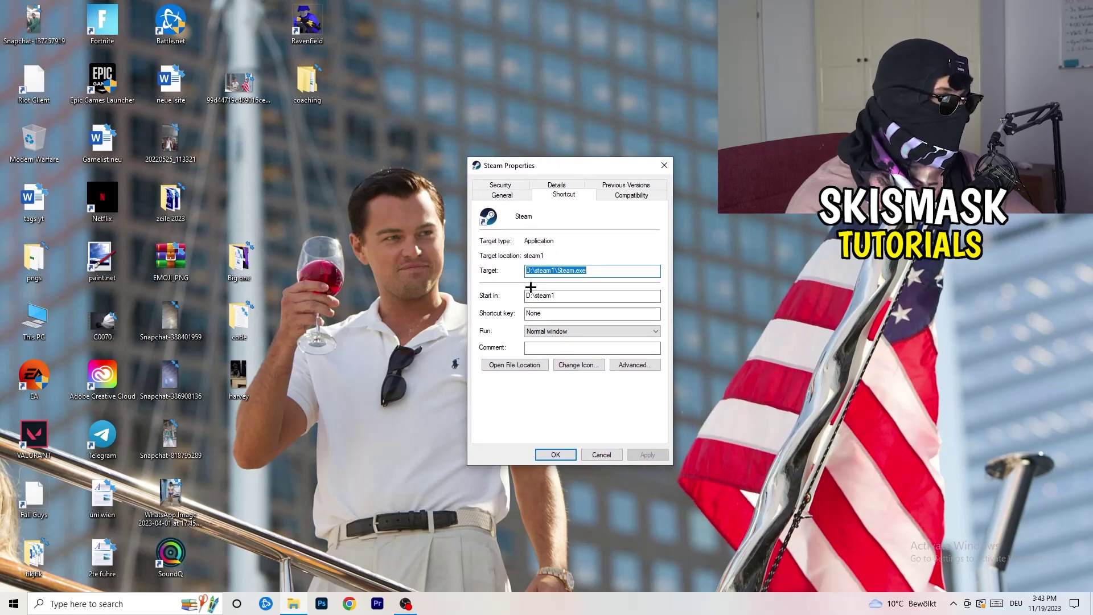
Set Steam to run in Windows 8 compatibility mode and apply the change.
{"action": "left_click", "coordinate": [645, 197]}
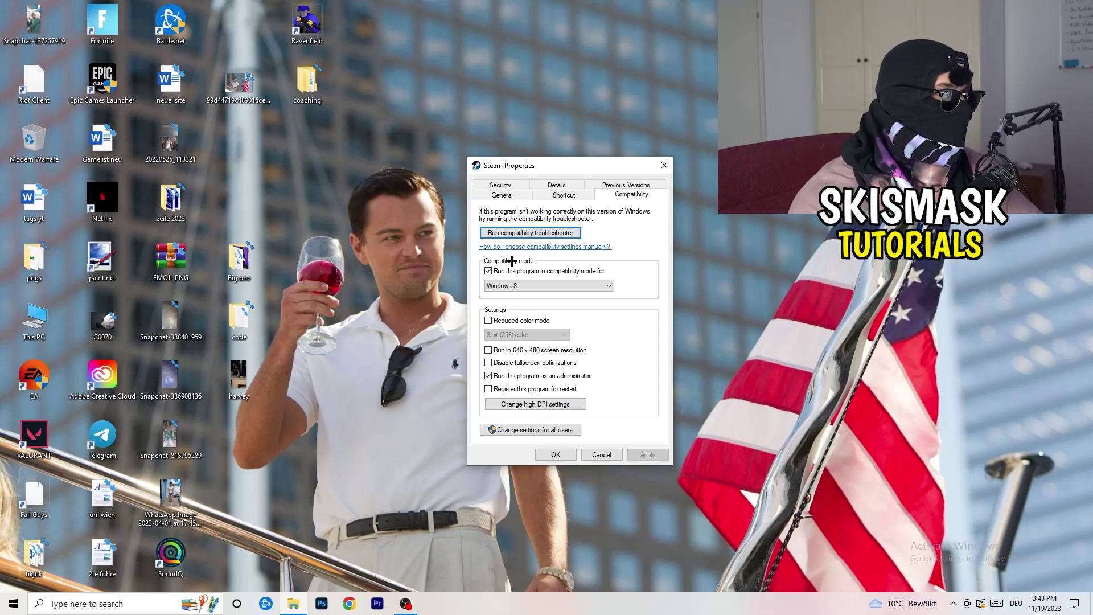
{"action": "left_click", "coordinate": [597, 269]}
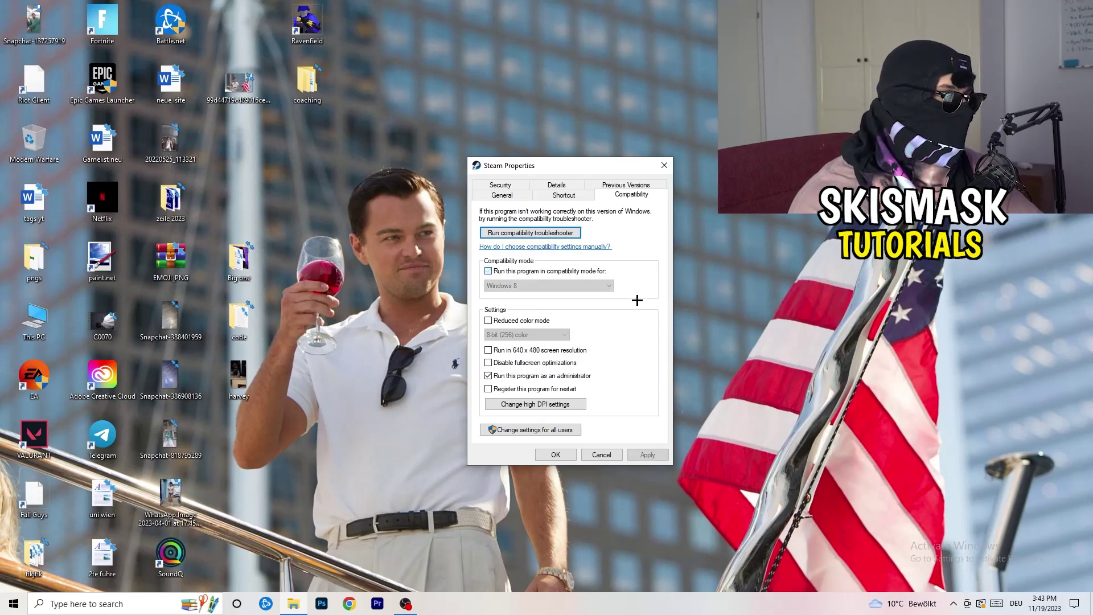
{"action": "left_click", "coordinate": [488, 270]}
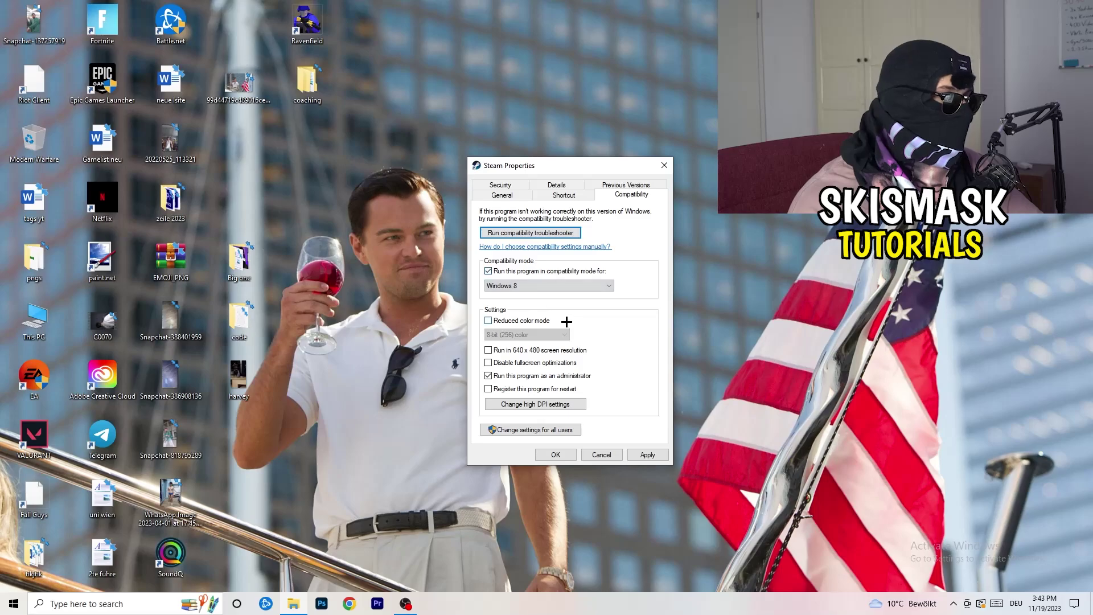
{"action": "left_click", "coordinate": [548, 286]}
{"action": "left_click", "coordinate": [616, 297]}
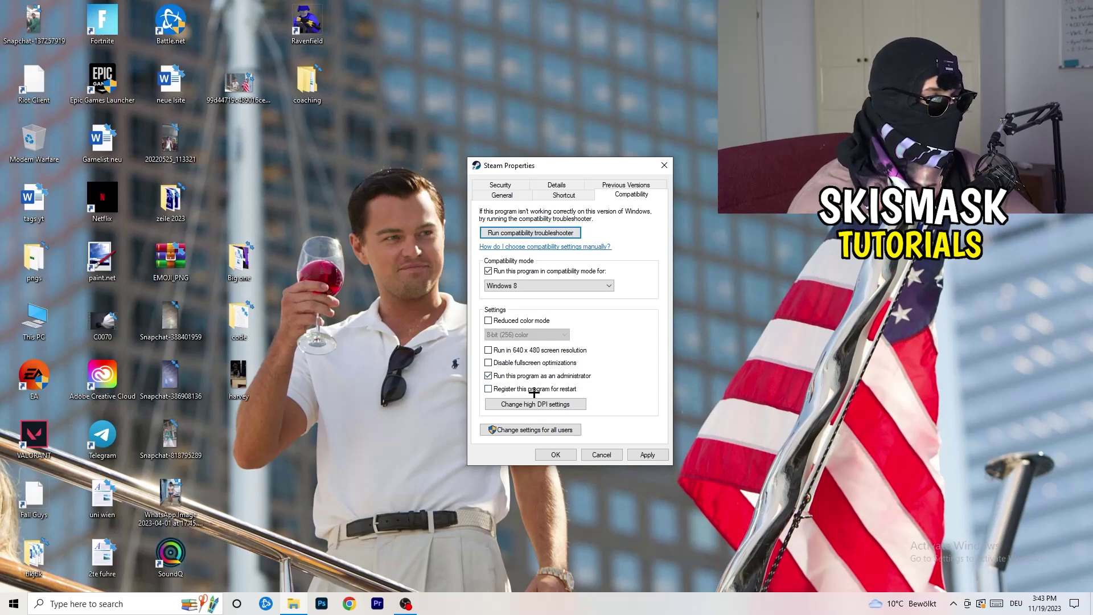
{"action": "left_click", "coordinate": [640, 454]}
{"action": "left_click", "coordinate": [556, 454]}
Reposition the Steam shortcut further right, apart from the other desktop icons.
{"action": "left_click_drag", "start_coordinate": [592, 211], "coordinate": [654, 216]}
{"action": "left_click_drag", "start_coordinate": [572, 157], "coordinate": [738, 219]}
{"action": "left_click", "coordinate": [662, 349]}
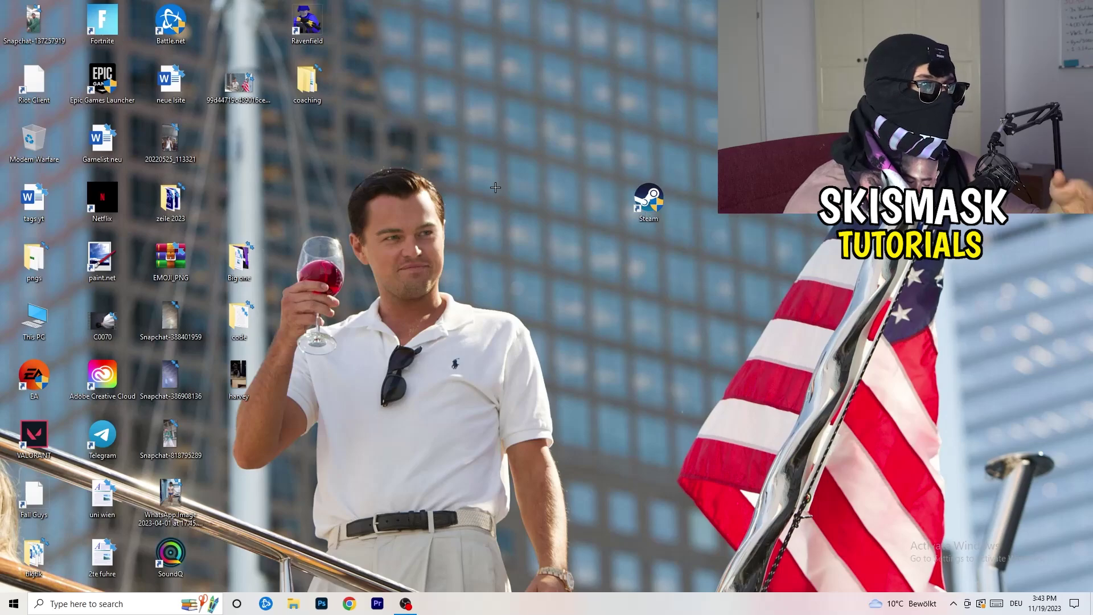
Return the Steam shortcut to its original slot and launch Settings from the Start menu.
{"action": "right_click", "coordinate": [647, 200]}
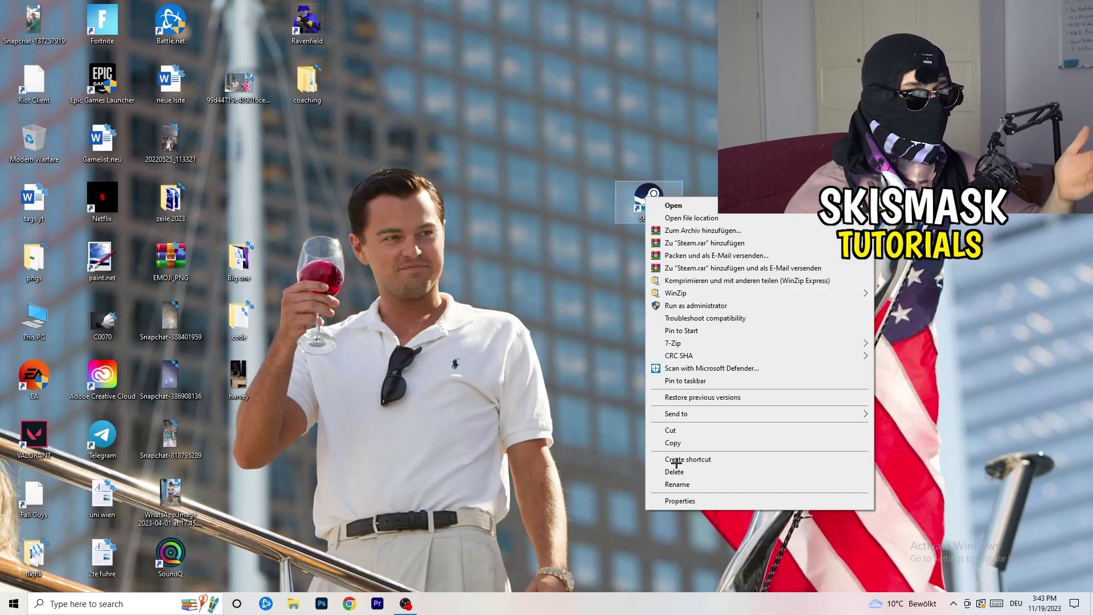
{"action": "left_click", "coordinate": [514, 240]}
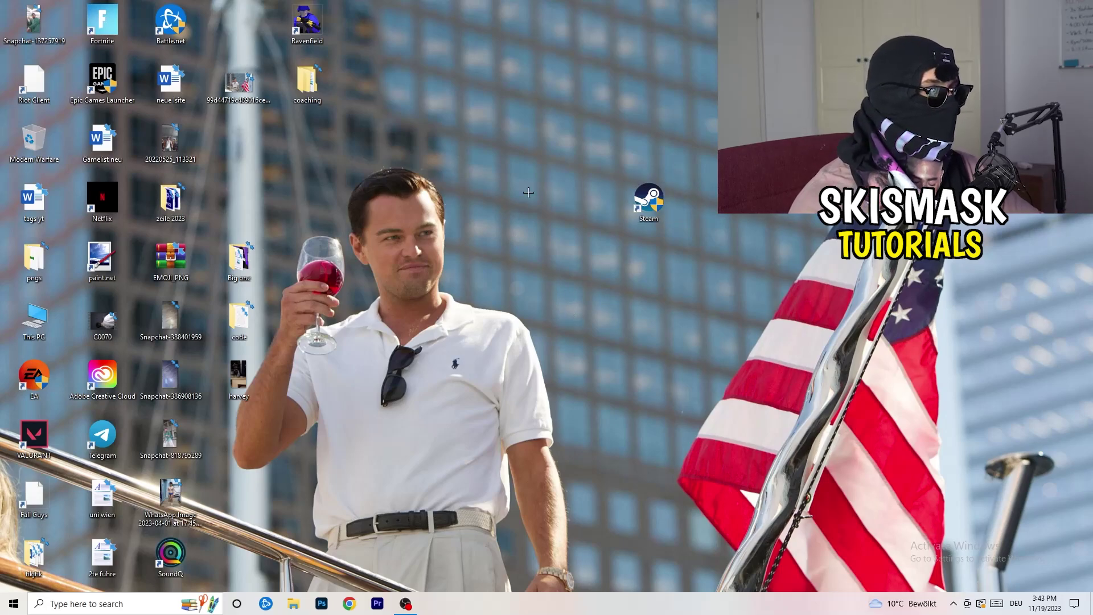
{"action": "left_click_drag", "start_coordinate": [649, 199], "coordinate": [242, 143]}
{"action": "left_click", "coordinate": [420, 134]}
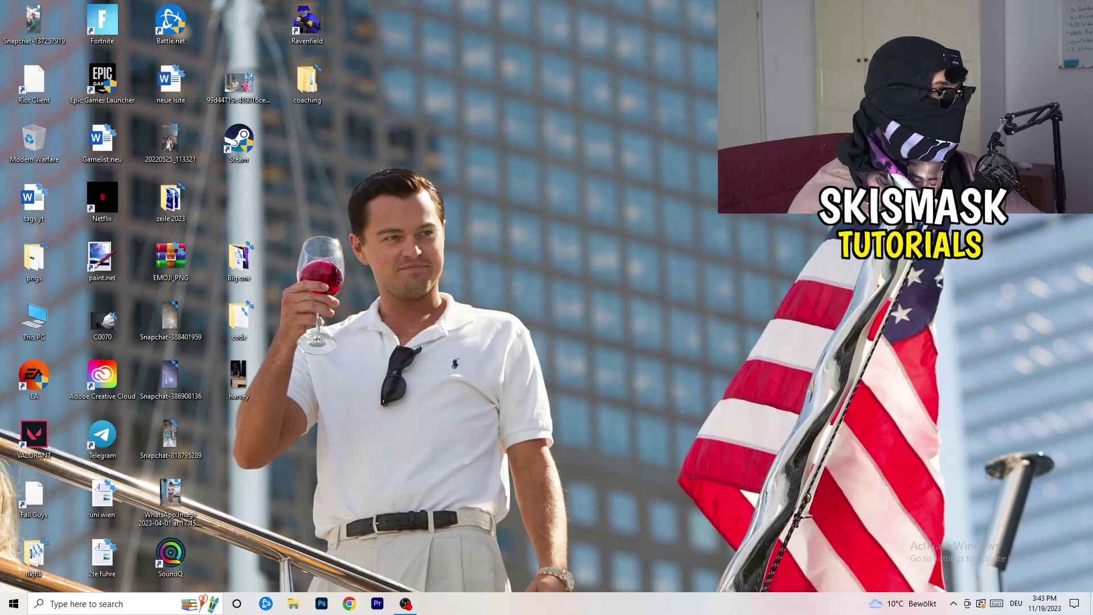
{"action": "left_click", "coordinate": [14, 603]}
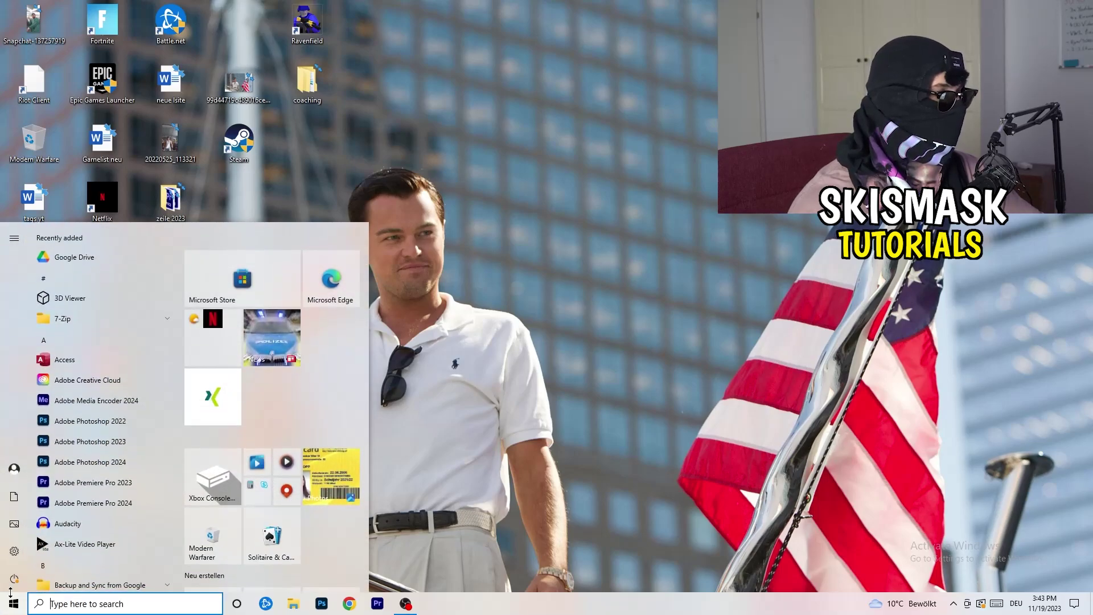
{"action": "left_click", "coordinate": [15, 552]}
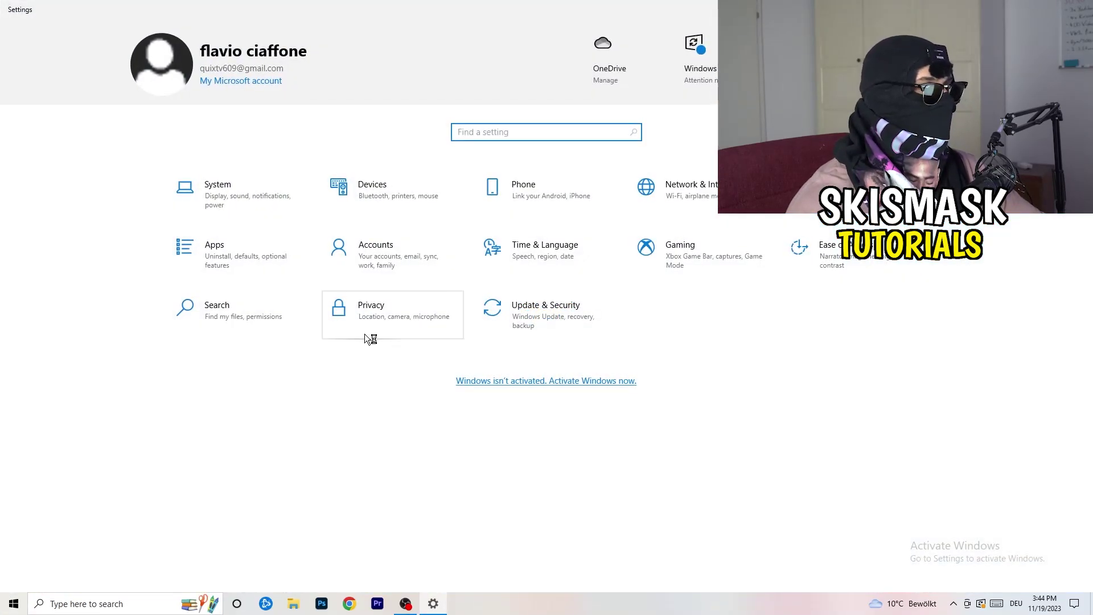
Open Gaming settings with Xbox Game Bar off, then the Captures page with background recording off.
{"action": "left_click", "coordinate": [634, 273]}
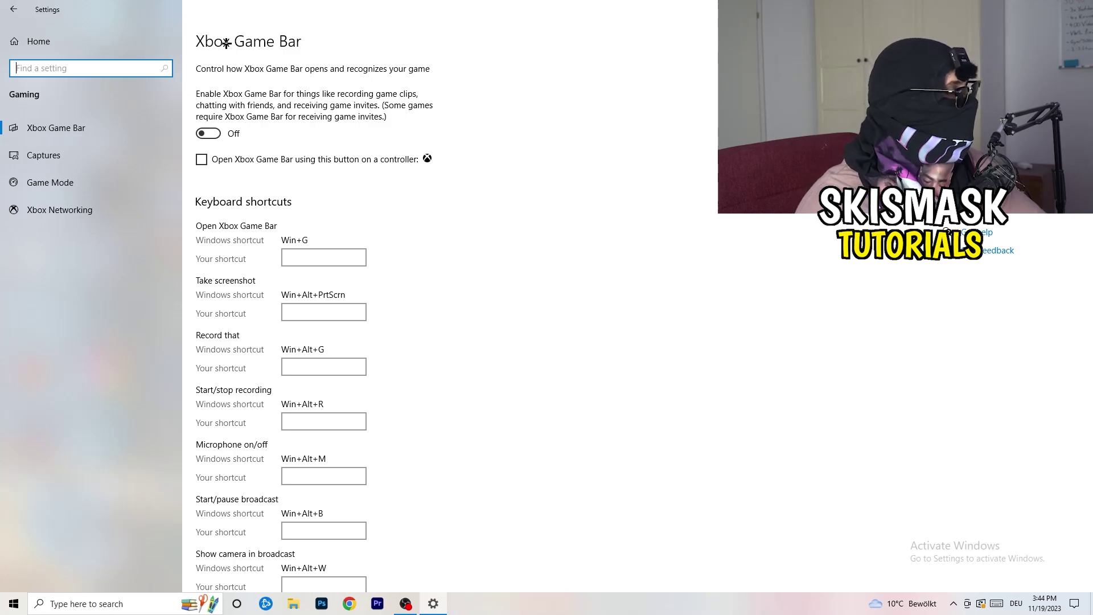
{"action": "left_click", "coordinate": [103, 166]}
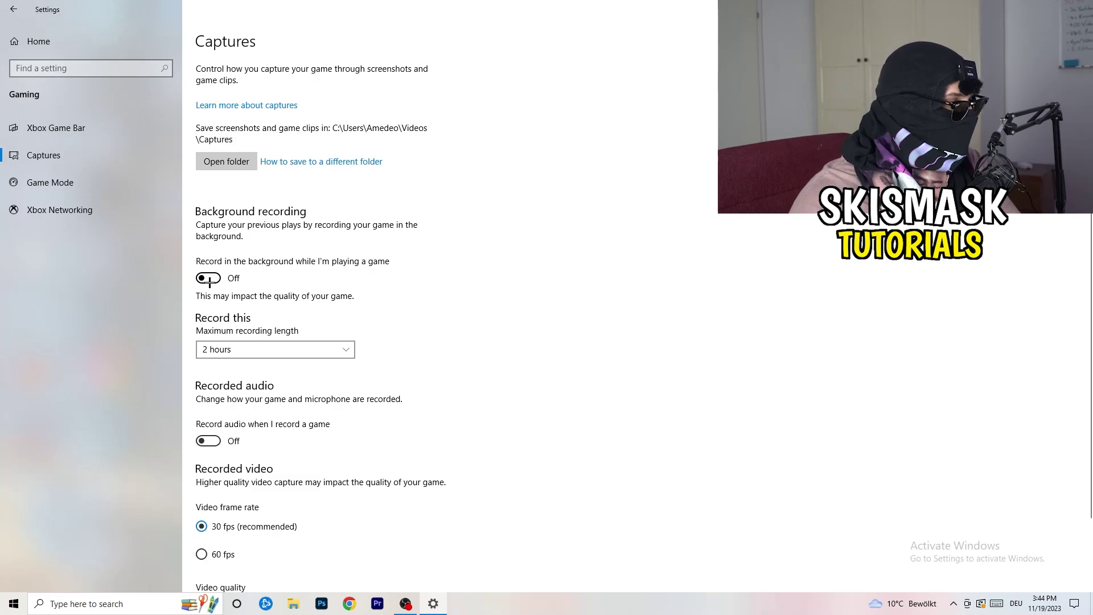
Leave the Captures page and confirm the Game Mode toggle is On.
{"action": "scroll", "coordinate": [361, 351], "scroll_direction": "down", "scroll_amount": 2}
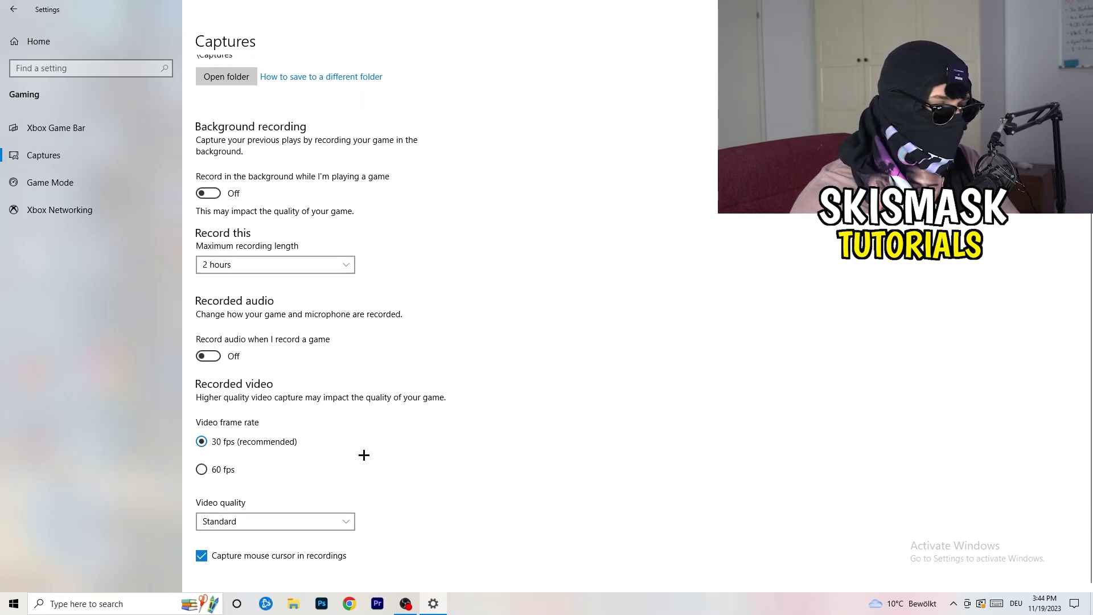
{"action": "scroll", "coordinate": [352, 459], "scroll_direction": "up", "scroll_amount": 2}
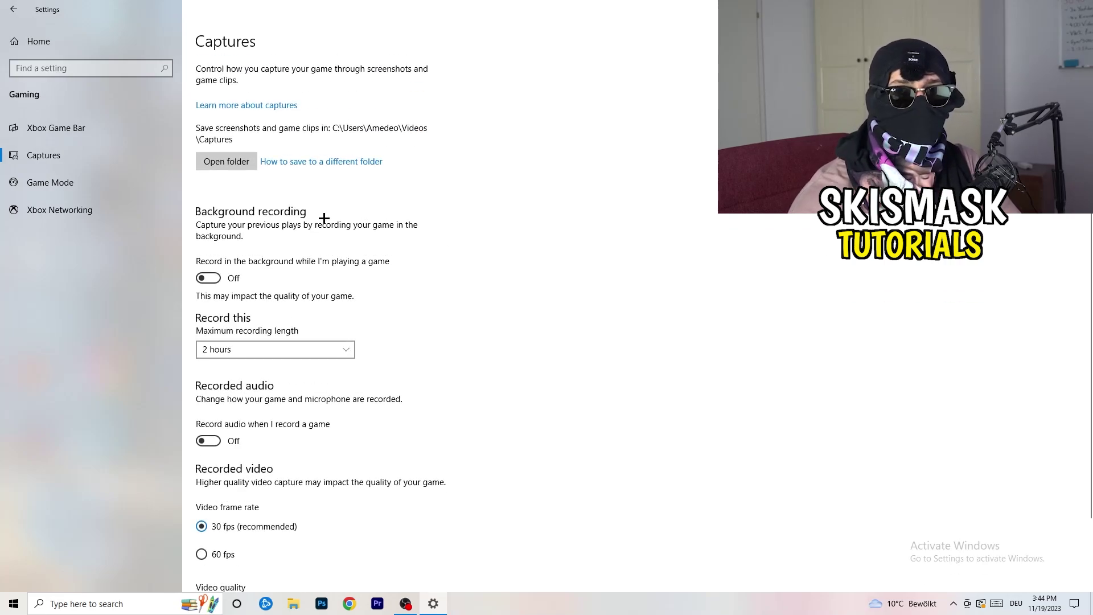
{"action": "left_click", "coordinate": [50, 183]}
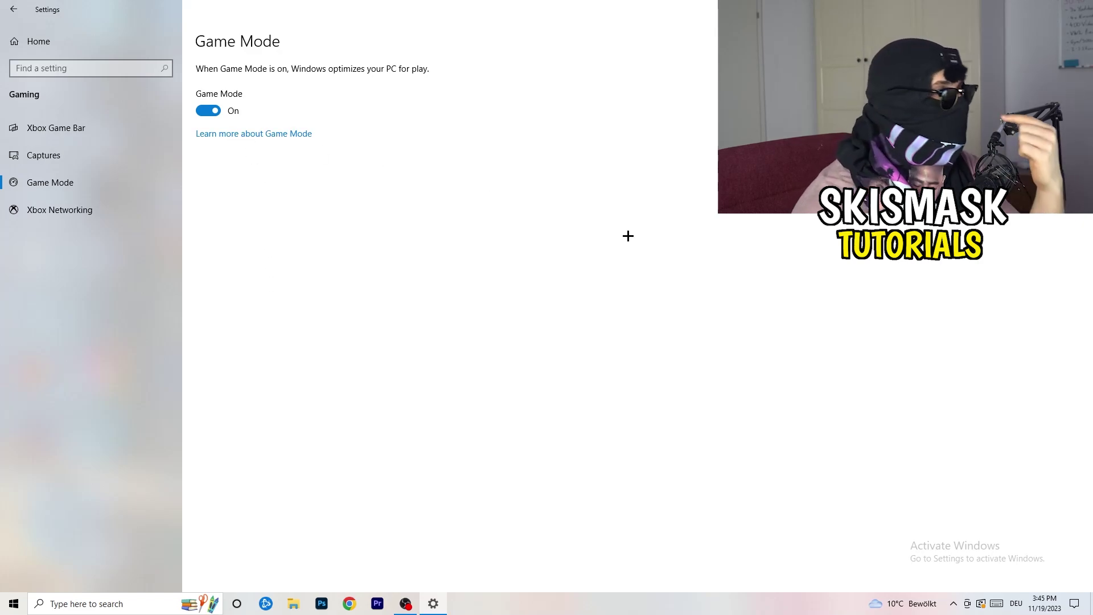
Go from Settings Home to Update & Security to see the 2023-11 cumulative update awaiting restart.
{"action": "left_click", "coordinate": [17, 10]}
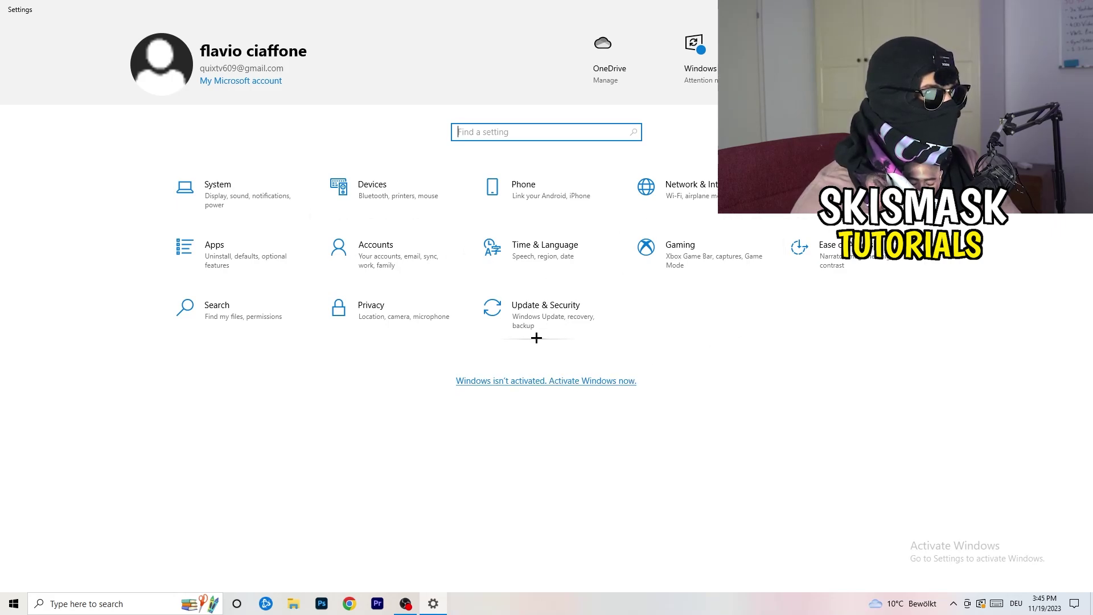
{"action": "left_click", "coordinate": [535, 312]}
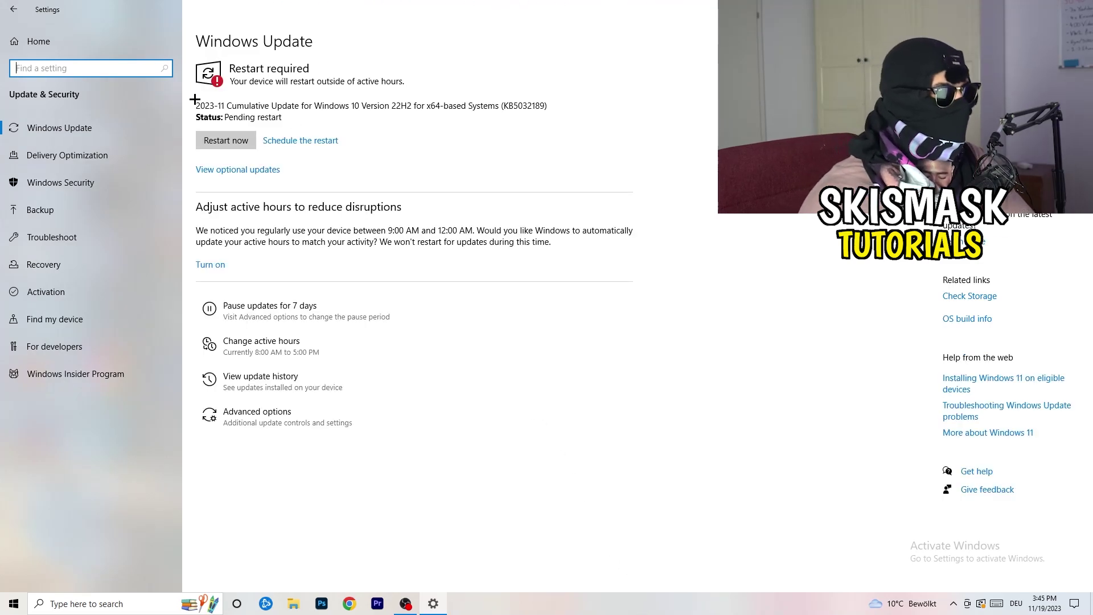
{"action": "left_click", "coordinate": [391, 84]}
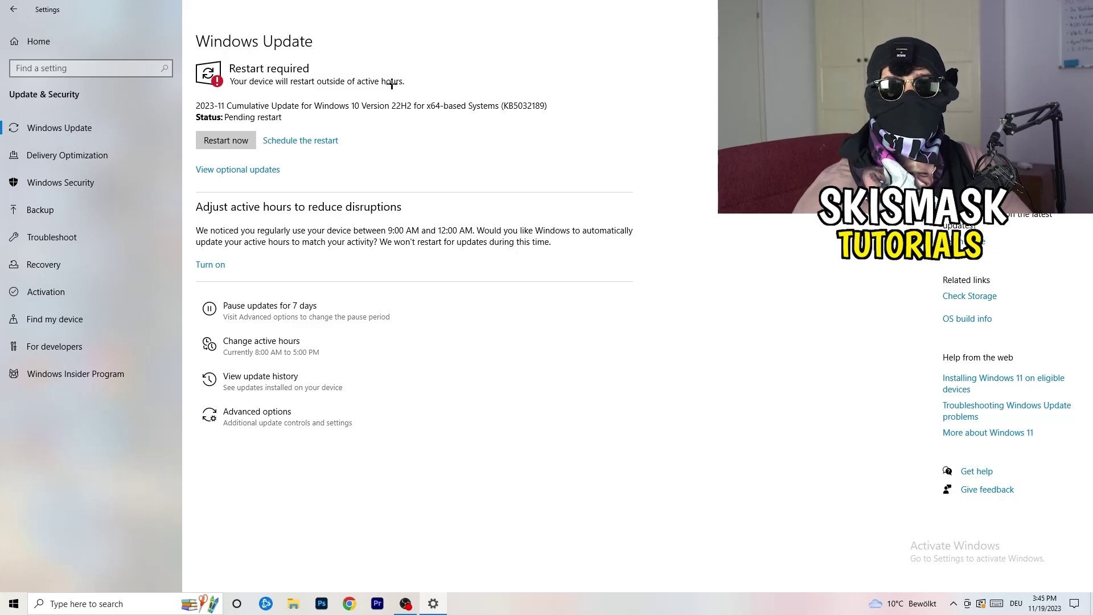